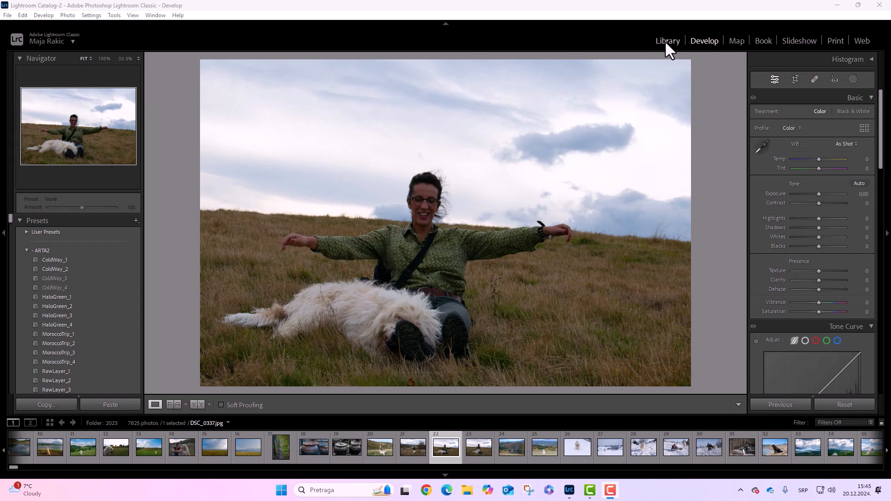
pyautogui.click(666, 43)
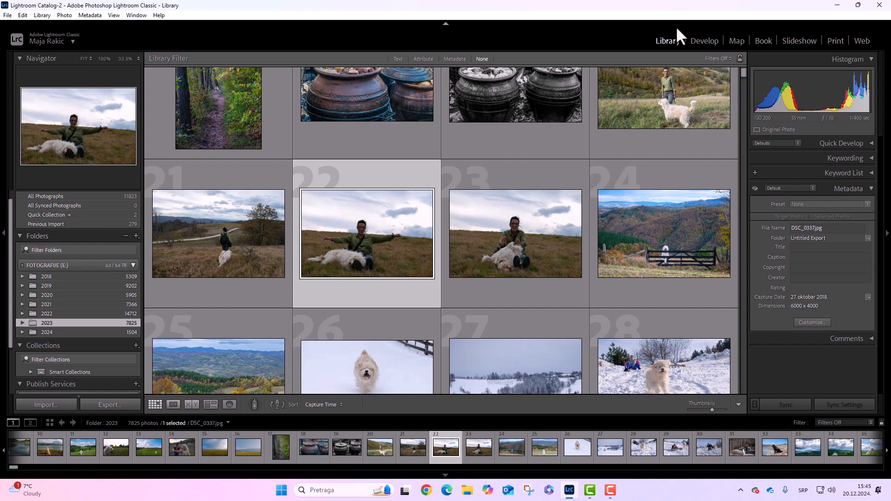
pyautogui.click(136, 235)
pyautogui.click(167, 258)
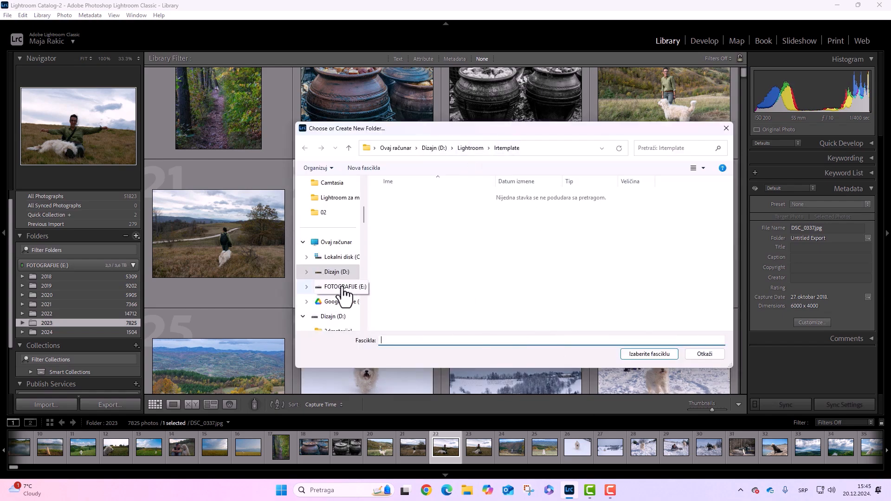
pyautogui.click(709, 356)
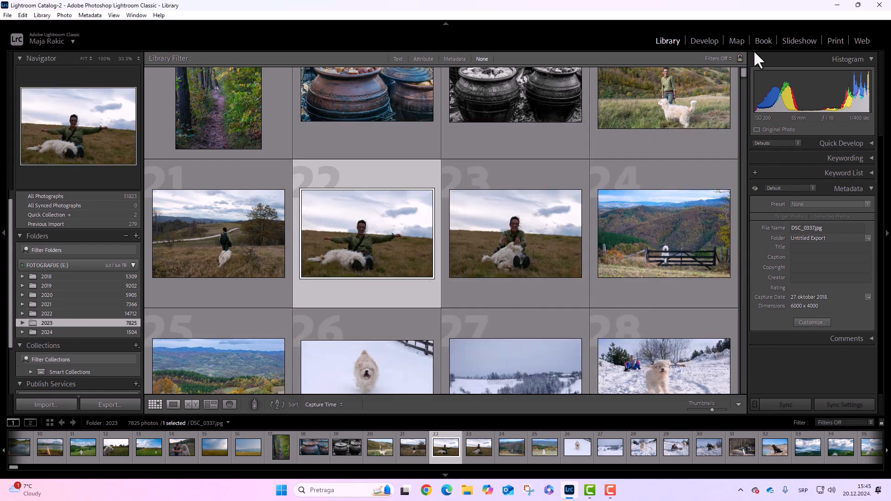
pyautogui.click(703, 42)
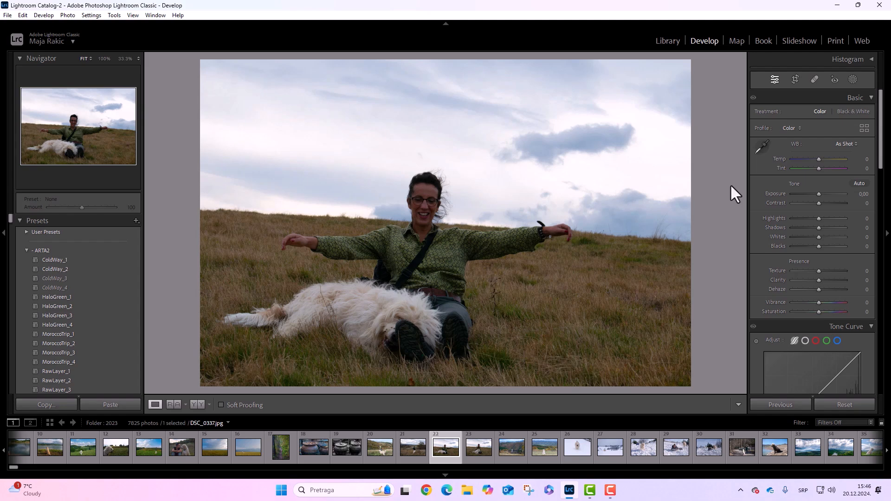
# - Set the photo's highlights to -100, shadows to +75, vibrance to +14 and saturation to +19
pyautogui.moveTo(819, 218); pyautogui.dragTo(839, 226)
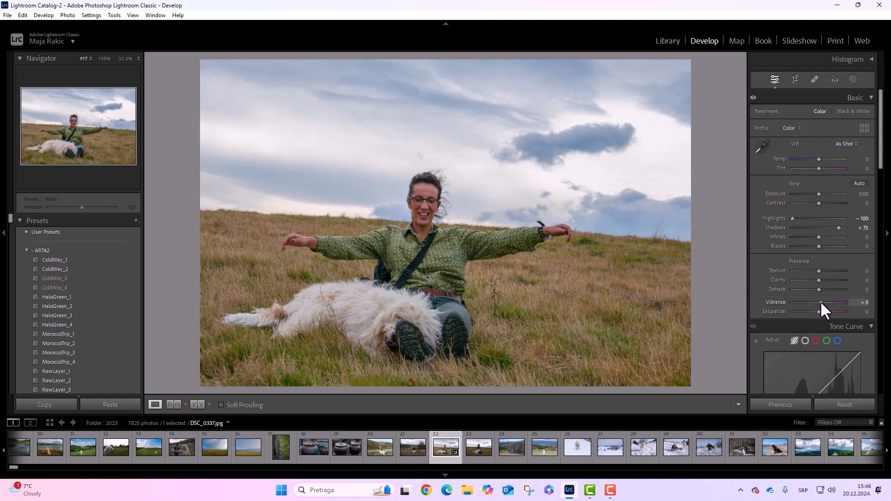
pyautogui.moveTo(819, 301); pyautogui.dragTo(821, 309)
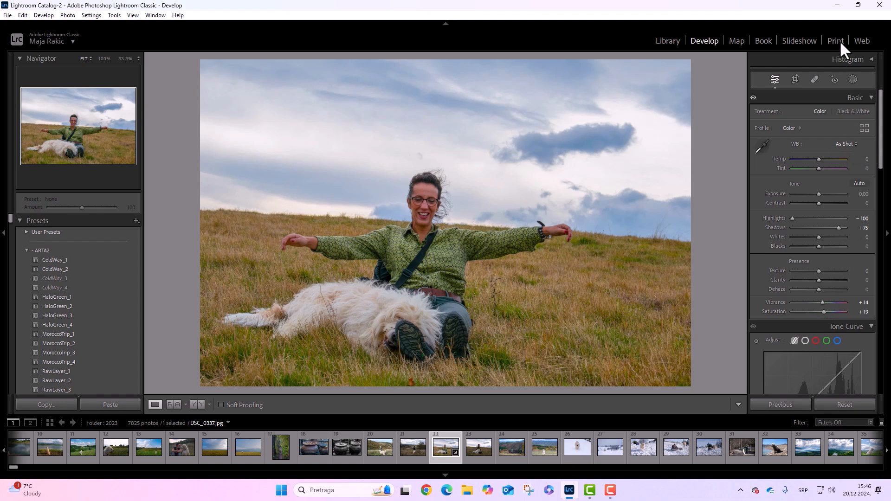
# - Create one people mask for Person 1 that combines only the facial skin and the clothes
pyautogui.click(852, 80)
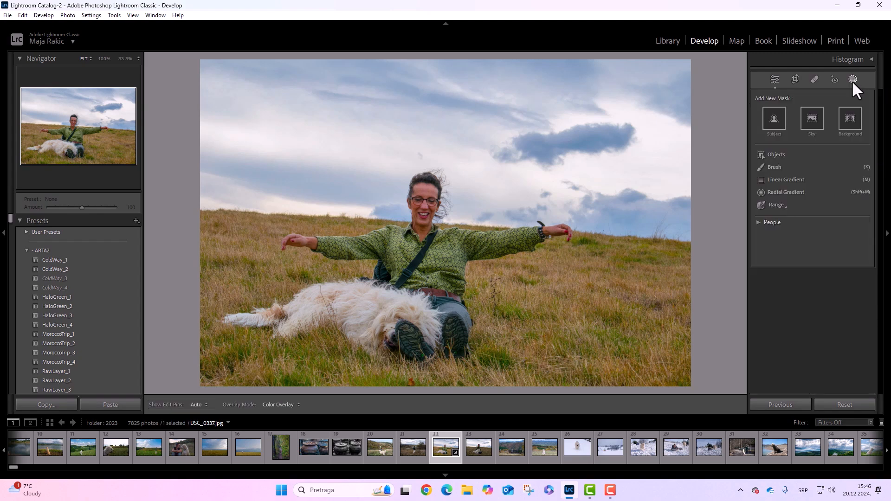
pyautogui.click(759, 223)
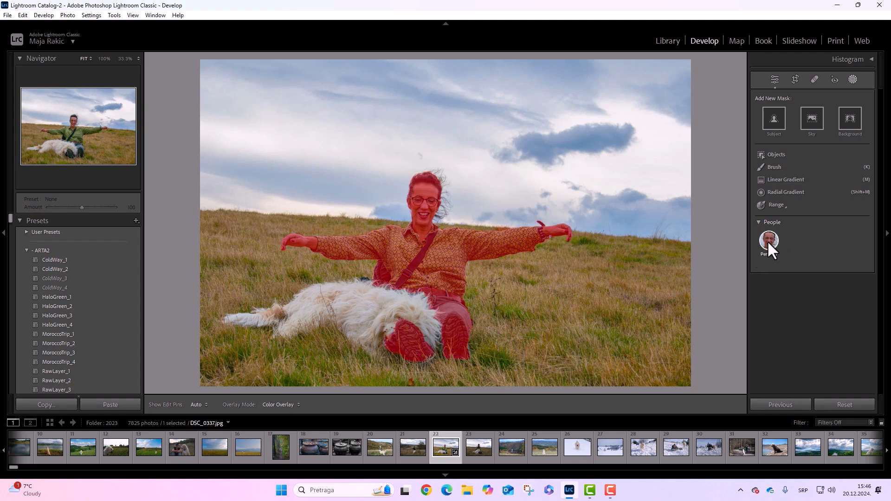
pyautogui.click(768, 240)
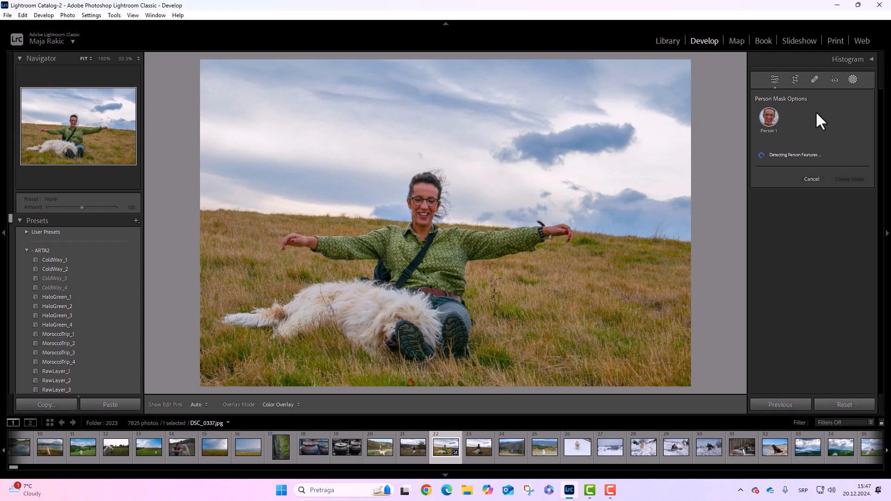
pyautogui.click(758, 154)
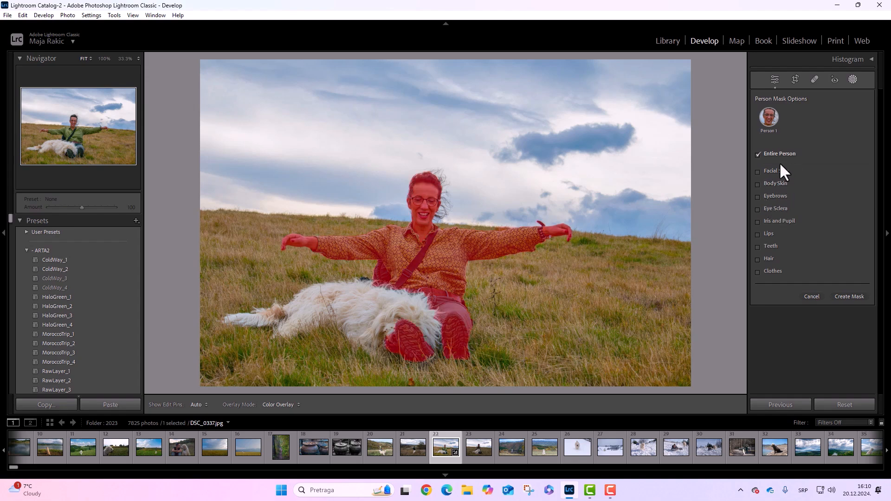
pyautogui.click(758, 171)
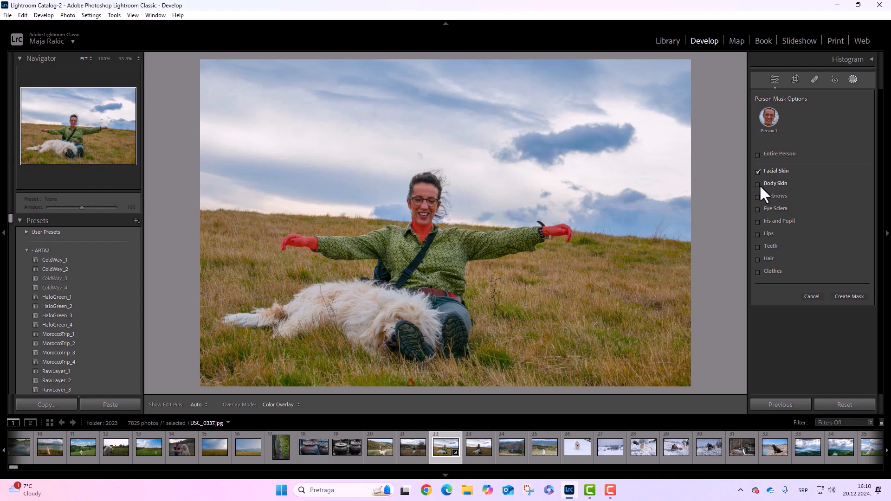
pyautogui.click(758, 184)
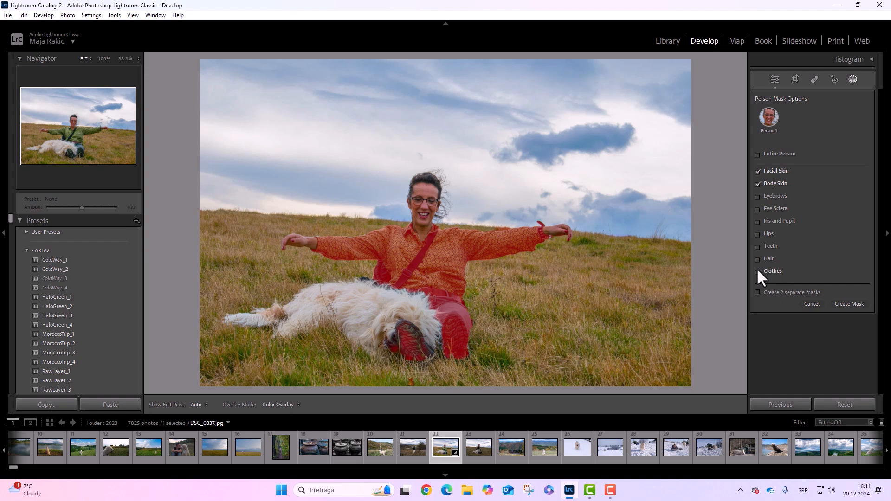
pyautogui.click(758, 184)
pyautogui.click(757, 171)
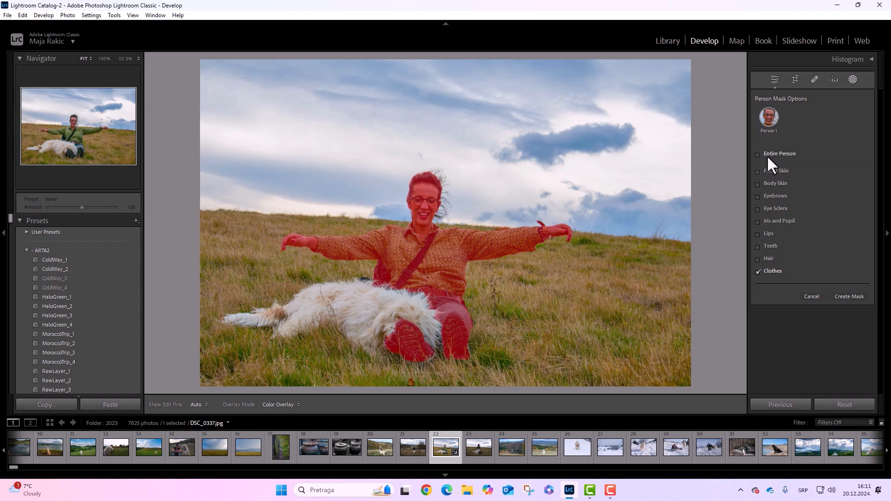
pyautogui.click(757, 171)
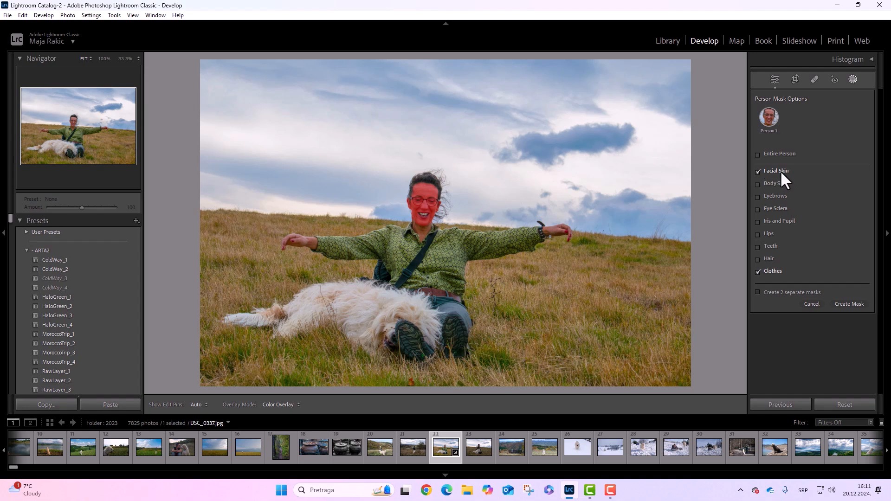
pyautogui.click(851, 304)
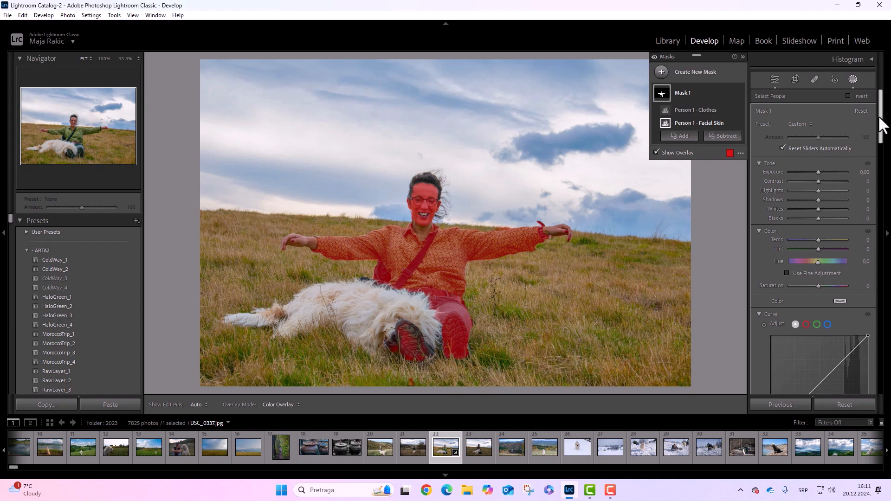
# - Soften the masked face and clothes by setting texture to -26 and clarity to -17
pyautogui.moveTo(882, 124); pyautogui.dragTo(871, 155)
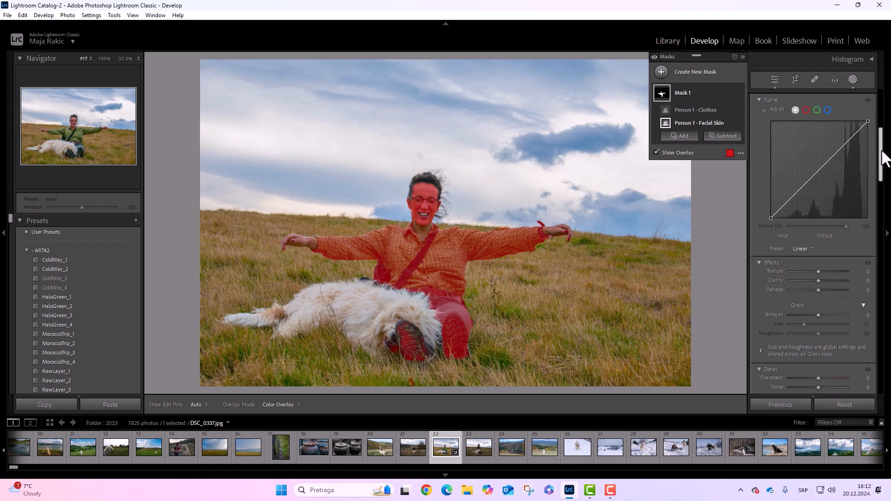
pyautogui.moveTo(883, 150); pyautogui.dragTo(873, 176)
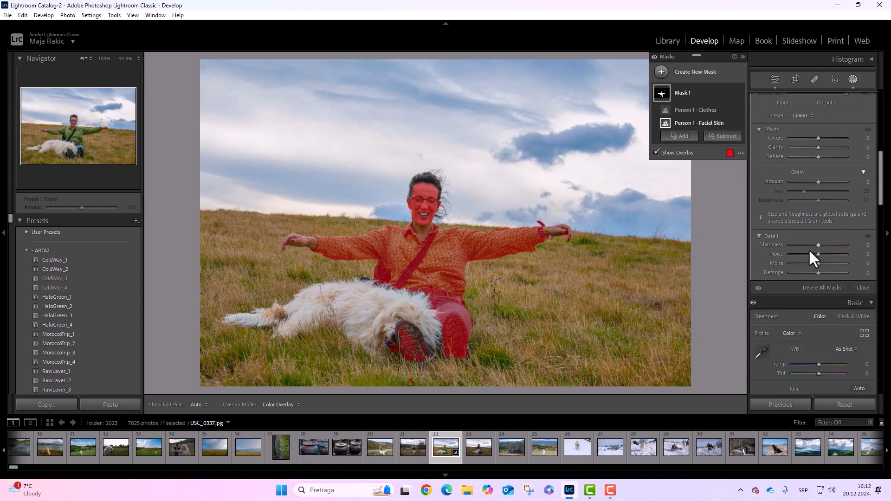
pyautogui.moveTo(818, 138)
pyautogui.mouseDown()
pyautogui.moveTo(802, 149)
pyautogui.moveTo(840, 149)
pyautogui.moveTo(792, 151)
pyautogui.moveTo(827, 151)
pyautogui.moveTo(813, 149)
pyautogui.mouseUp()
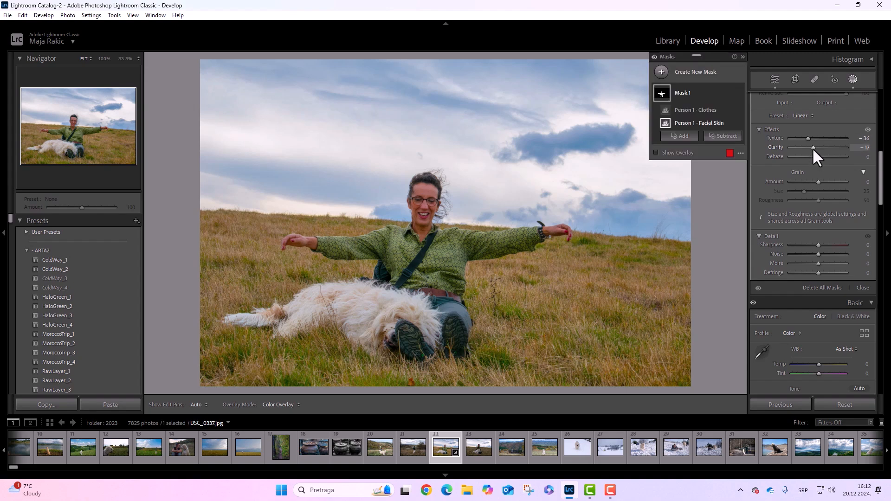
pyautogui.moveTo(808, 138); pyautogui.dragTo(811, 138)
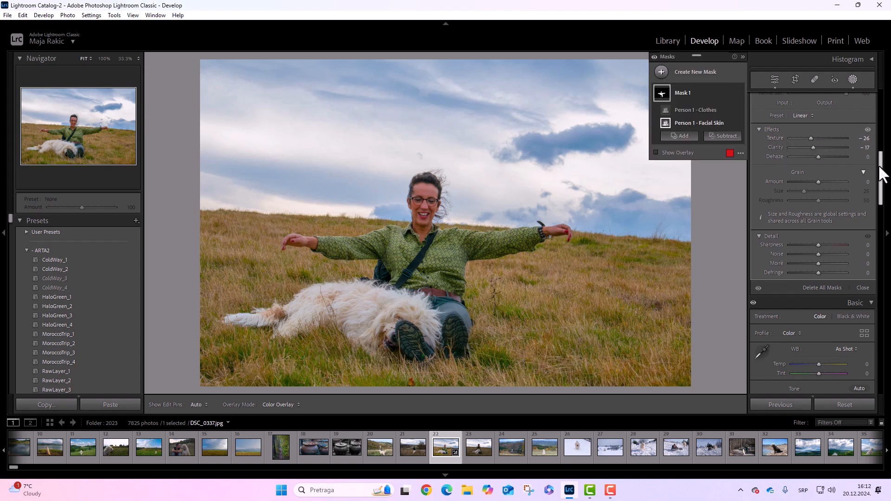
# - Add a second mask that automatically selects the photo's background
pyautogui.moveTo(881, 180); pyautogui.dragTo(881, 104)
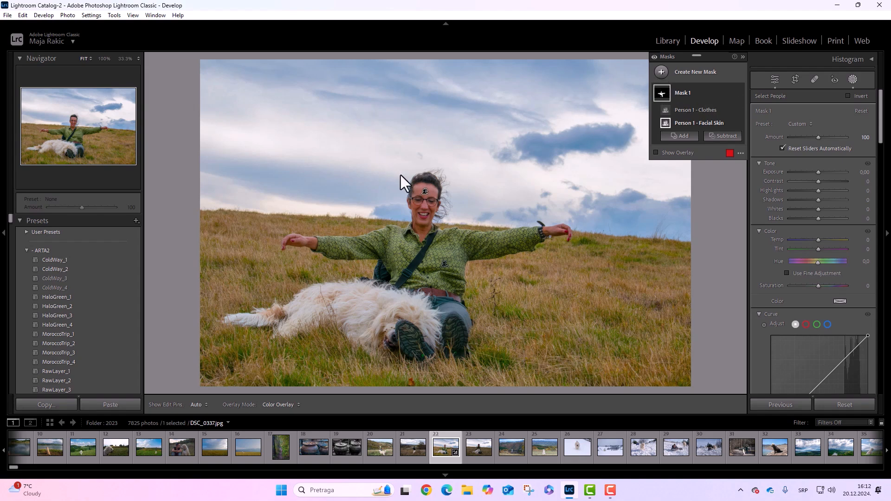
pyautogui.click(661, 72)
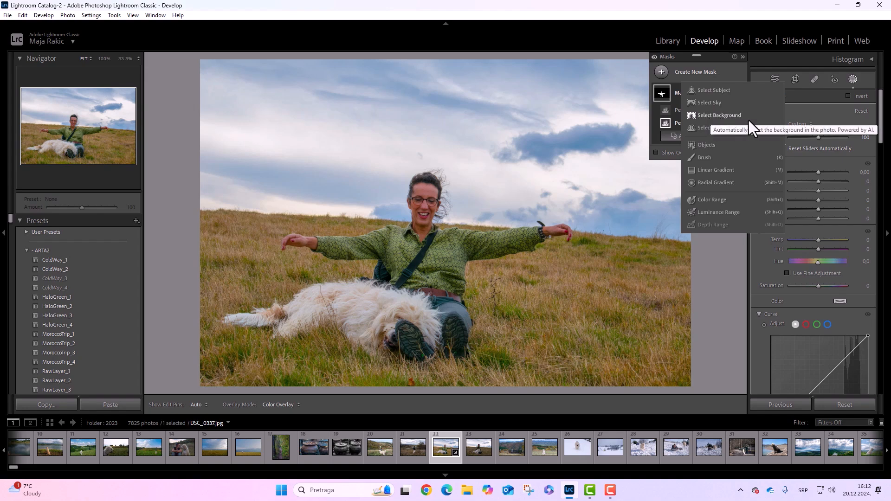
pyautogui.click(698, 114)
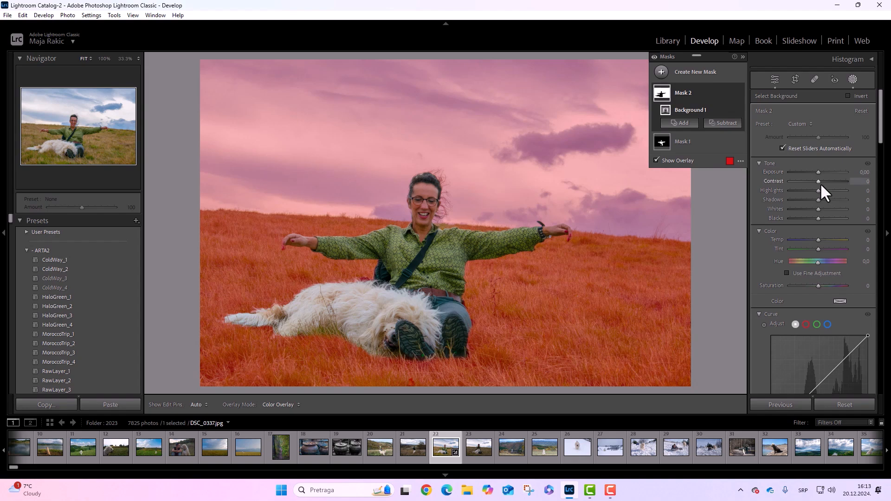
# - Set the background mask's exposure to -0.23, highlights to -11, shadows to 70, whites to 21, blacks to -9 and temperature to 12
pyautogui.moveTo(819, 199); pyautogui.dragTo(839, 202)
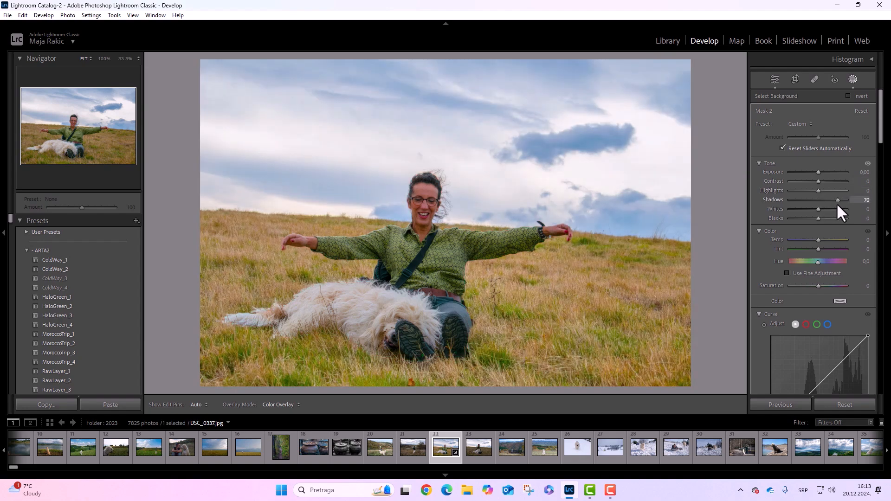
pyautogui.moveTo(819, 172)
pyautogui.mouseDown()
pyautogui.moveTo(796, 173)
pyautogui.moveTo(833, 170)
pyautogui.moveTo(819, 172)
pyautogui.mouseUp()
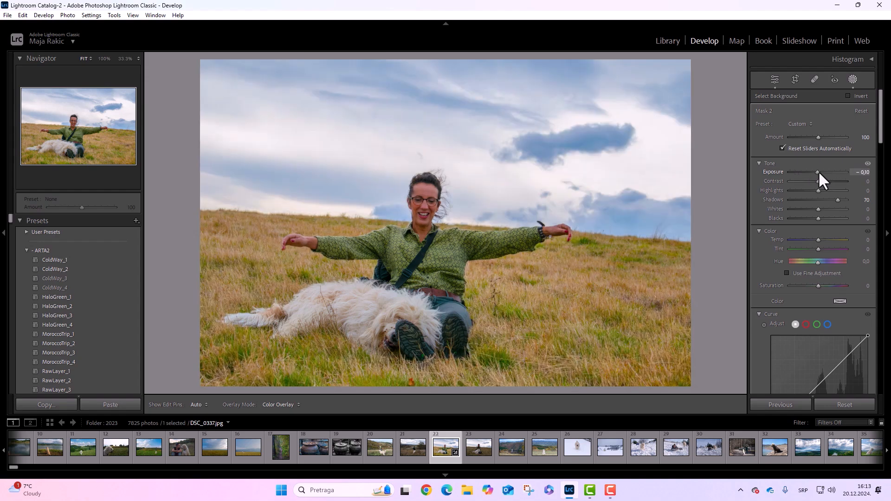
pyautogui.moveTo(818, 171); pyautogui.dragTo(817, 172)
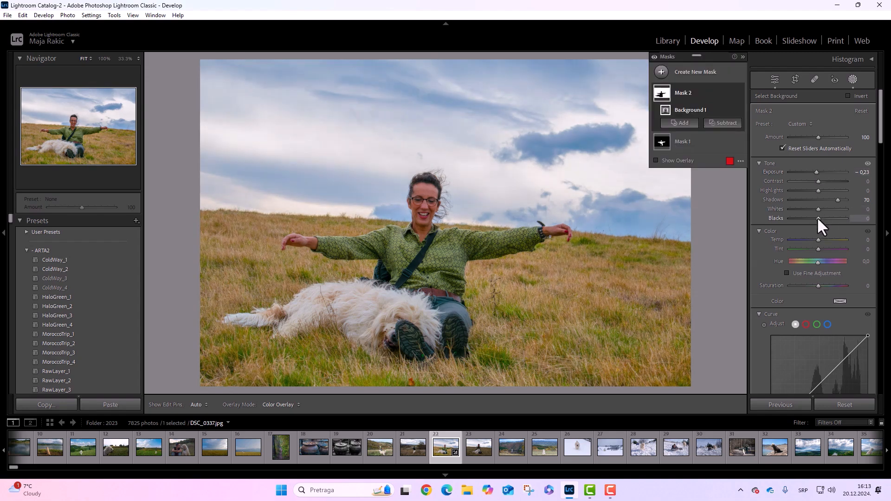
pyautogui.moveTo(818, 218)
pyautogui.mouseDown()
pyautogui.moveTo(803, 218)
pyautogui.moveTo(812, 219)
pyautogui.mouseUp()
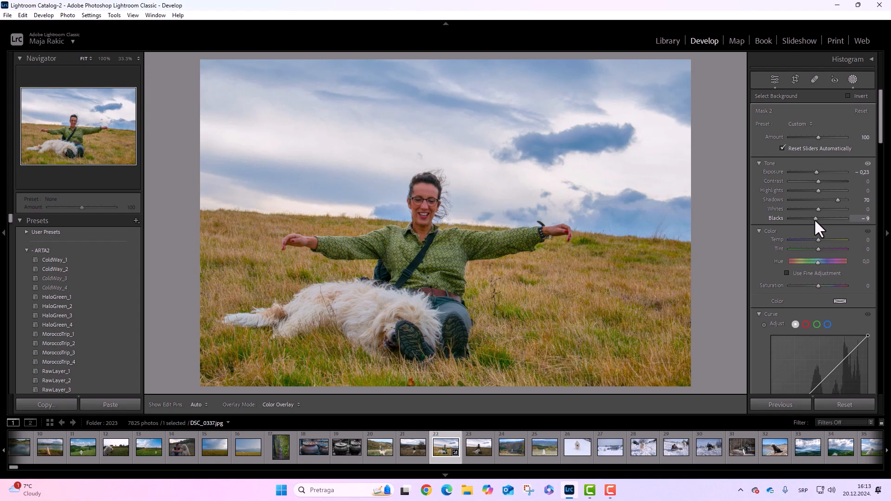
pyautogui.moveTo(815, 219); pyautogui.dragTo(791, 191)
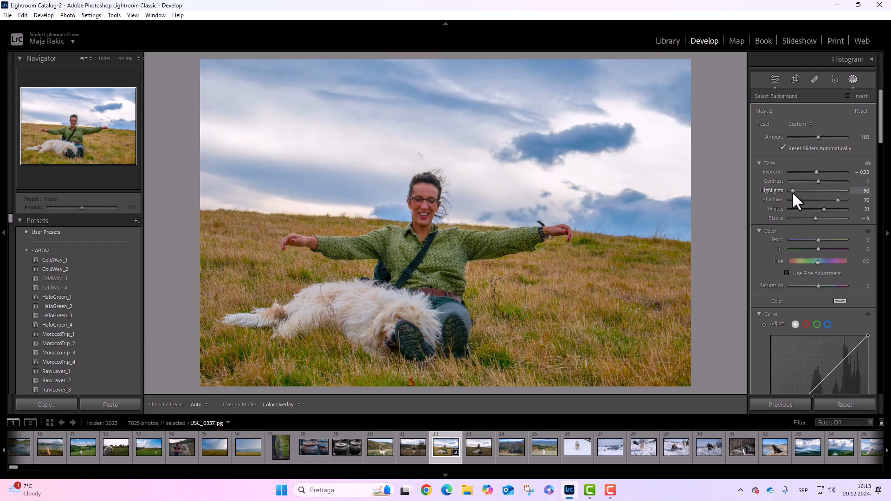
pyautogui.moveTo(792, 191); pyautogui.dragTo(814, 191)
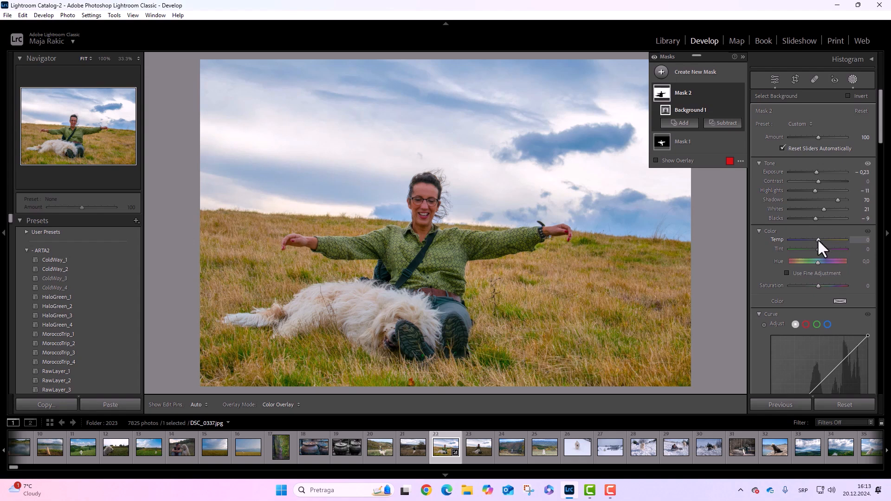
pyautogui.moveTo(817, 238)
pyautogui.mouseDown()
pyautogui.moveTo(848, 238)
pyautogui.moveTo(781, 239)
pyautogui.moveTo(817, 240)
pyautogui.moveTo(822, 250)
pyautogui.moveTo(820, 240)
pyautogui.mouseUp()
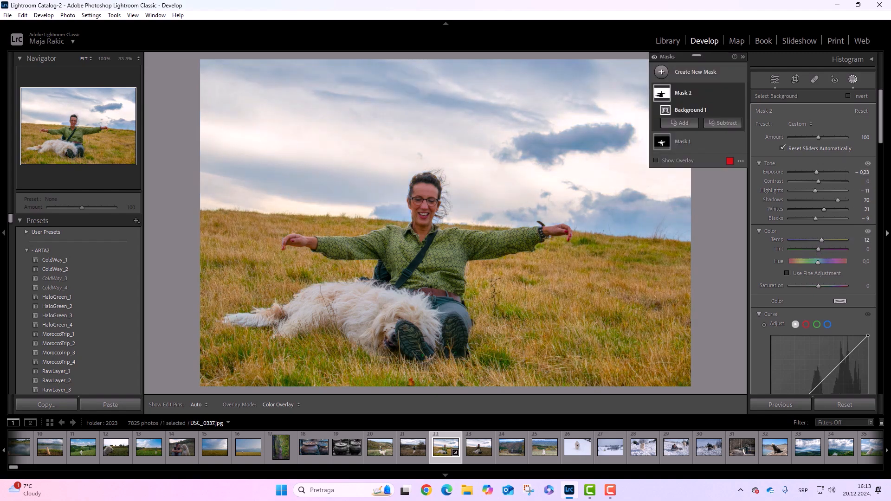
# - Reset the background mask's highlights, whites and shadows to their default of 0
pyautogui.doubleClick(814, 190)
pyautogui.doubleClick(825, 209)
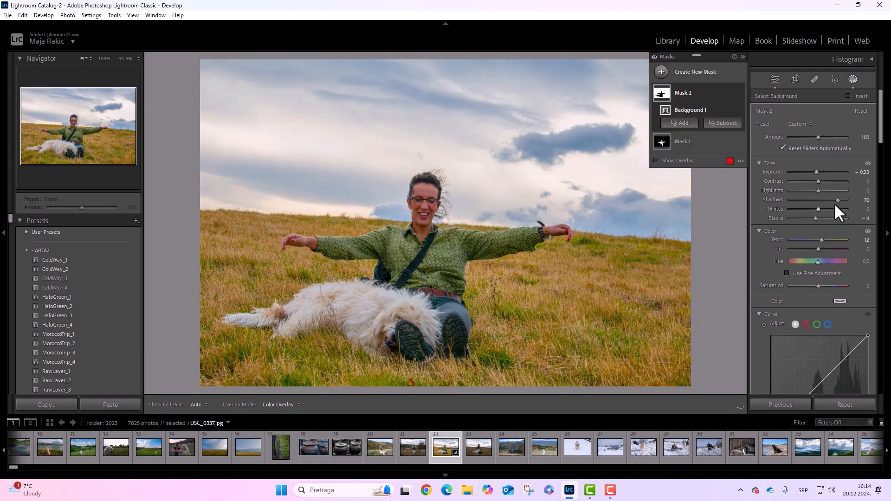
pyautogui.doubleClick(836, 199)
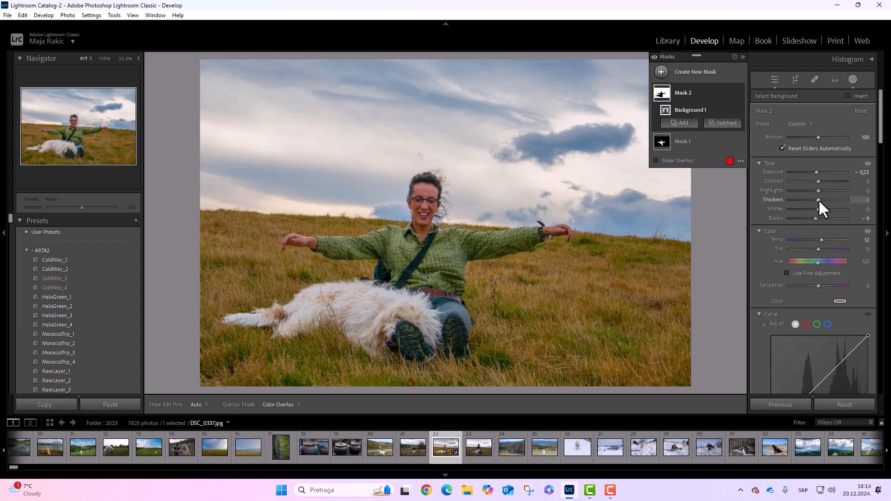
# - Set the background mask's shadows to 57 and contrast to 27
pyautogui.moveTo(817, 199); pyautogui.dragTo(829, 200)
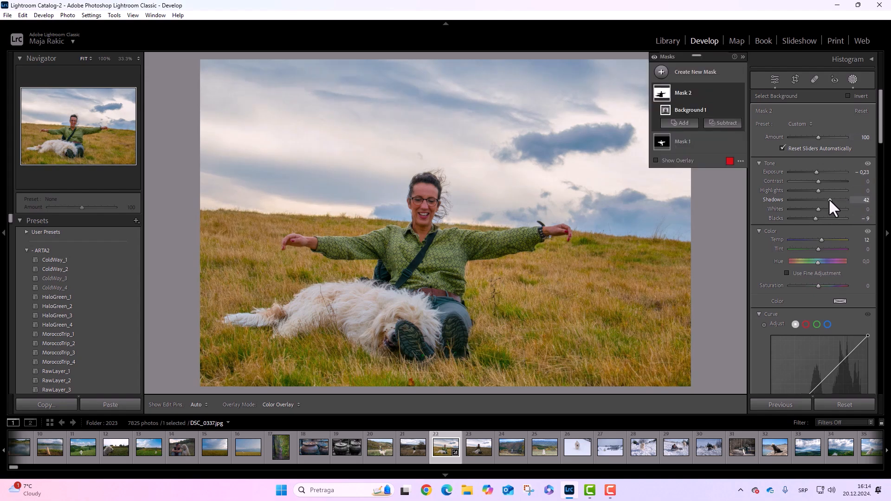
pyautogui.moveTo(828, 200); pyautogui.dragTo(832, 200)
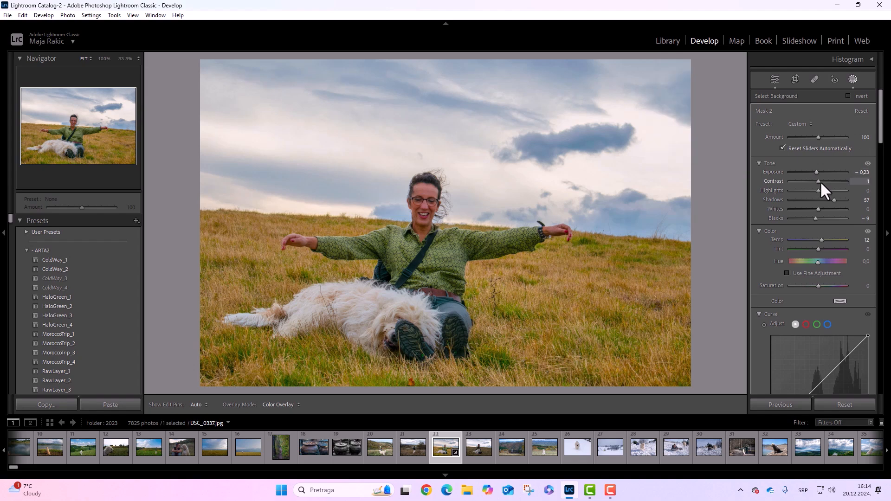
pyautogui.moveTo(823, 181); pyautogui.dragTo(826, 181)
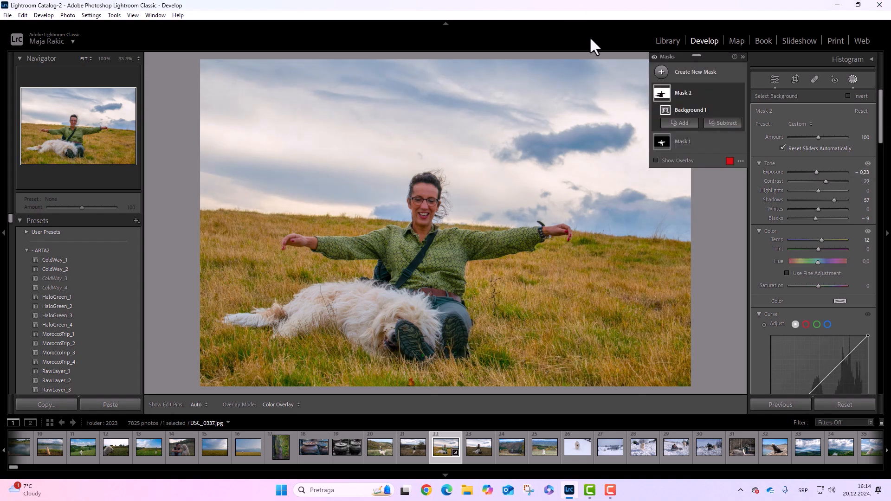
# - Add an automatic sky mask and set its exposure to -0.17, contrast to 27, highlights to -49, texture to 12 and clarity to 40
pyautogui.click(661, 72)
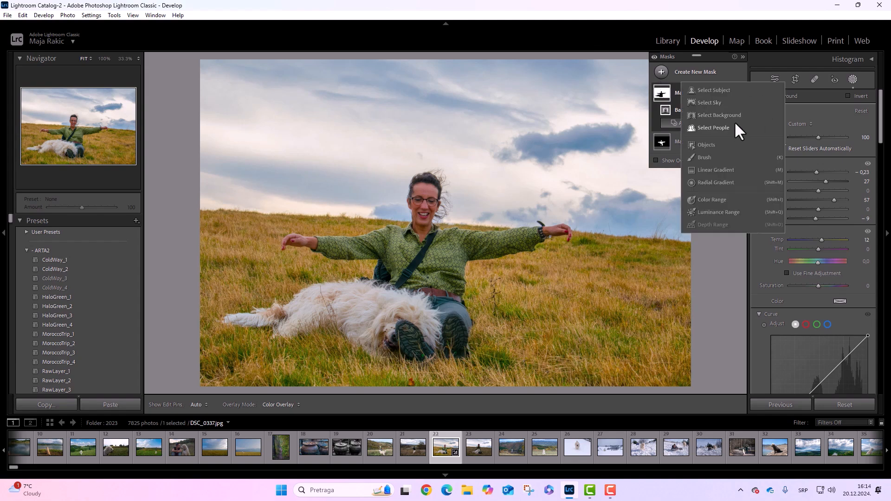
pyautogui.click(708, 101)
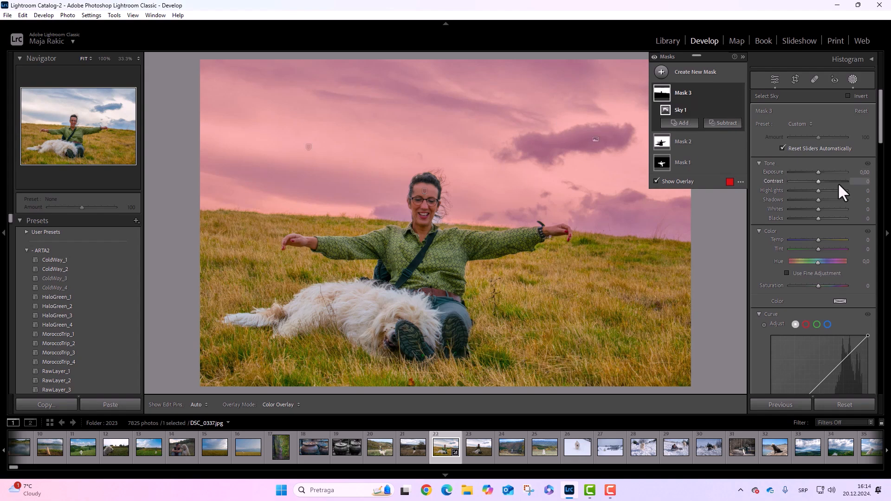
pyautogui.moveTo(815, 184)
pyautogui.mouseDown()
pyautogui.moveTo(887, 195)
pyautogui.moveTo(834, 188)
pyautogui.moveTo(805, 172)
pyautogui.moveTo(819, 173)
pyautogui.moveTo(791, 191)
pyautogui.moveTo(802, 194)
pyautogui.mouseUp()
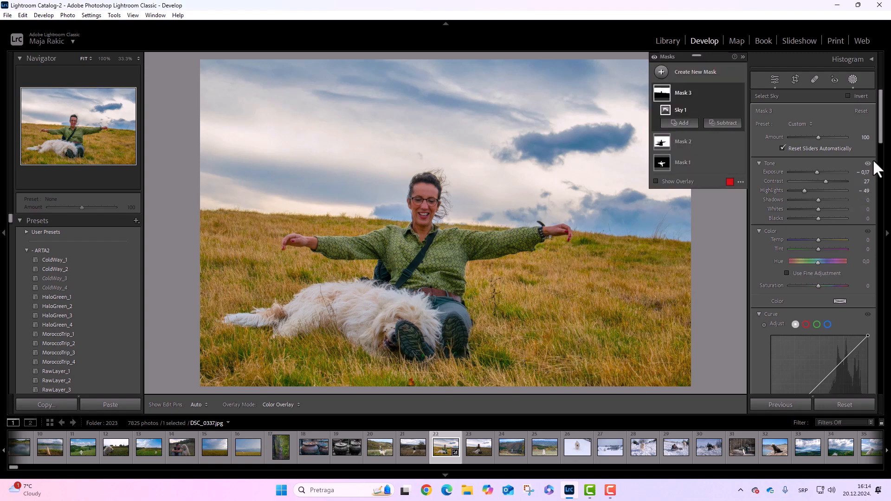
pyautogui.moveTo(882, 142); pyautogui.dragTo(875, 171)
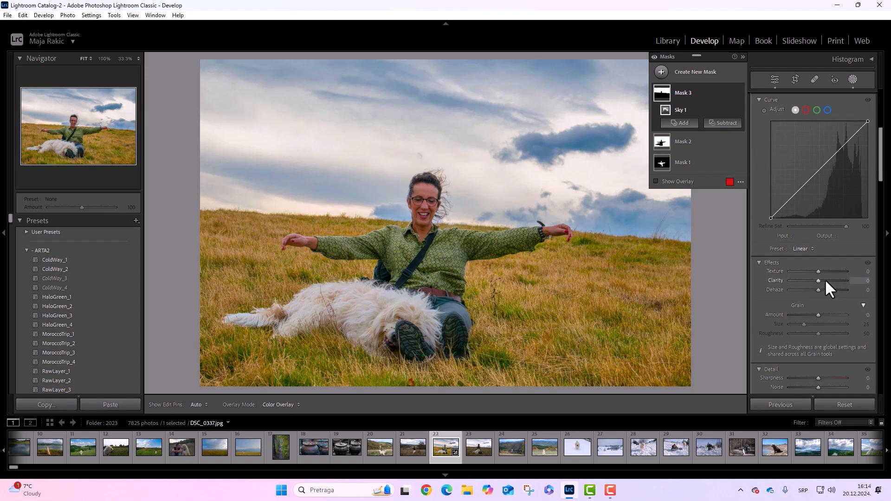
pyautogui.moveTo(816, 271); pyautogui.dragTo(829, 277)
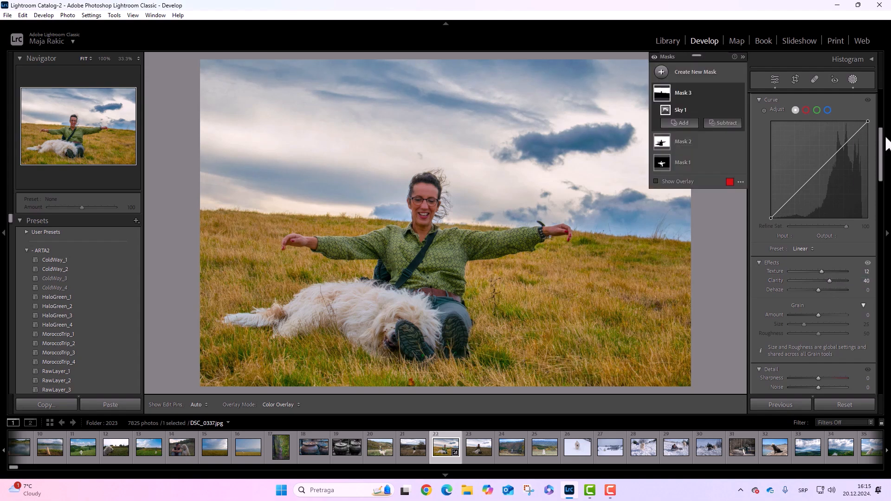
# - Add a mask that automatically selects the subject, and an object mask brushed over the white dog
pyautogui.click(660, 72)
pyautogui.click(713, 90)
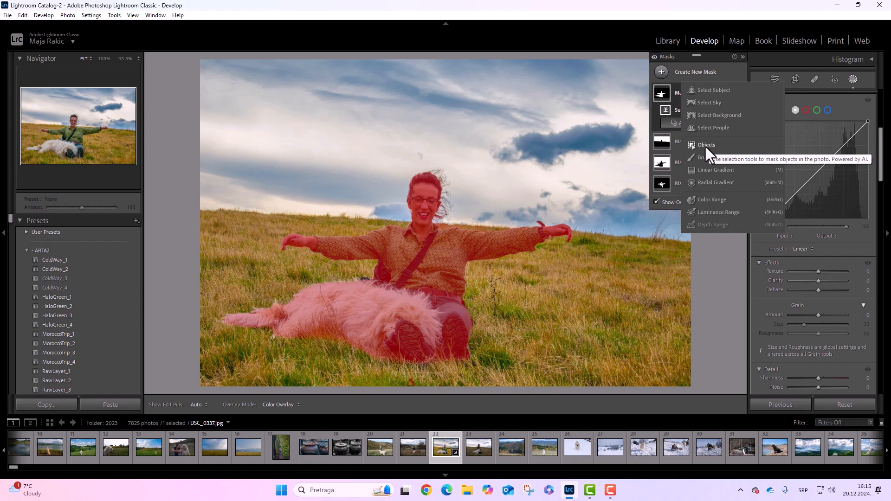
pyautogui.click(702, 144)
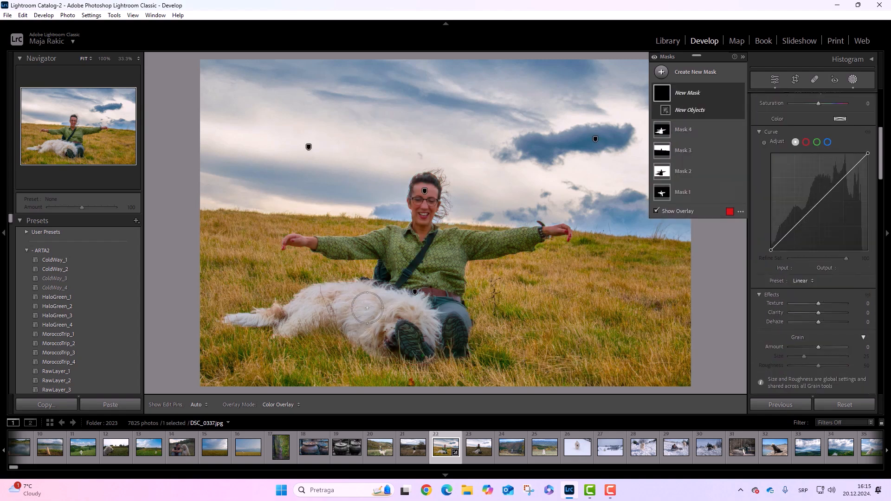
pyautogui.moveTo(378, 309)
pyautogui.mouseDown()
pyautogui.moveTo(330, 308)
pyautogui.moveTo(317, 292)
pyautogui.moveTo(290, 312)
pyautogui.moveTo(312, 314)
pyautogui.moveTo(245, 318)
pyautogui.moveTo(363, 293)
pyautogui.moveTo(354, 290)
pyautogui.moveTo(406, 297)
pyautogui.moveTo(429, 334)
pyautogui.moveTo(433, 314)
pyautogui.moveTo(383, 320)
pyautogui.moveTo(383, 340)
pyautogui.moveTo(342, 322)
pyautogui.moveTo(352, 328)
pyautogui.mouseUp()
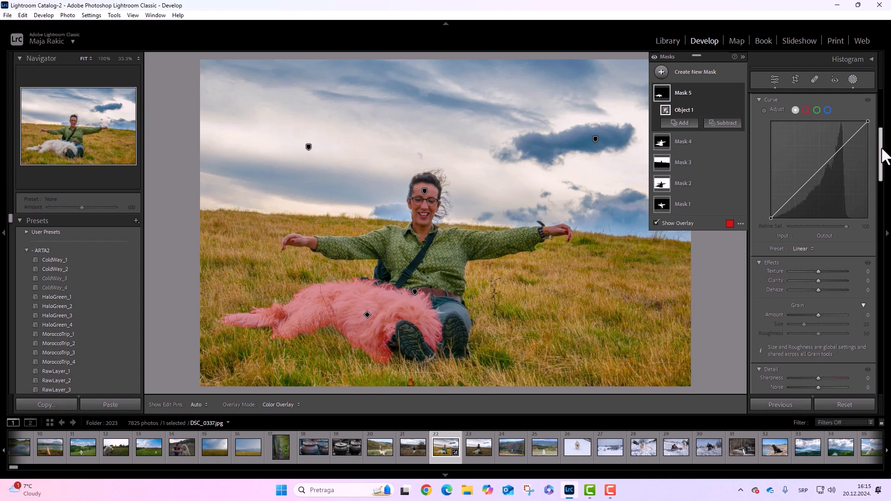
# - Set the dog mask's whites to 21, shadows to 17 and highlights to 17
pyautogui.moveTo(884, 155); pyautogui.dragTo(883, 124)
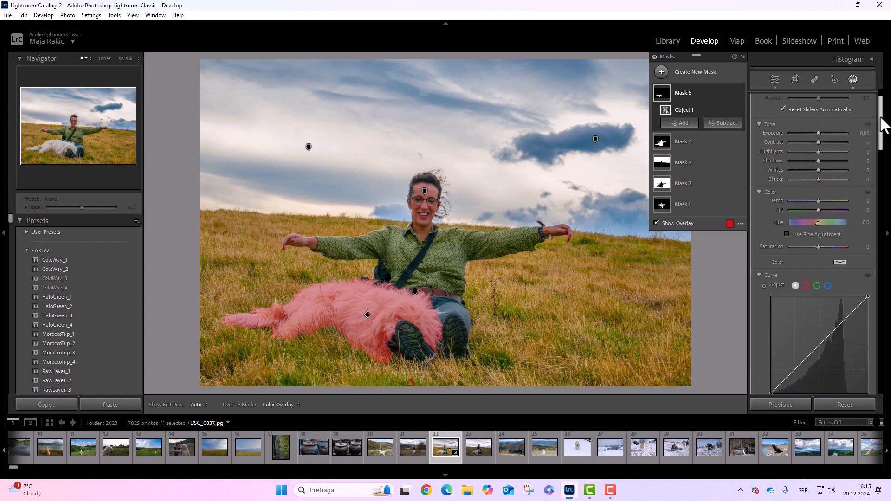
pyautogui.moveTo(819, 169); pyautogui.dragTo(824, 171)
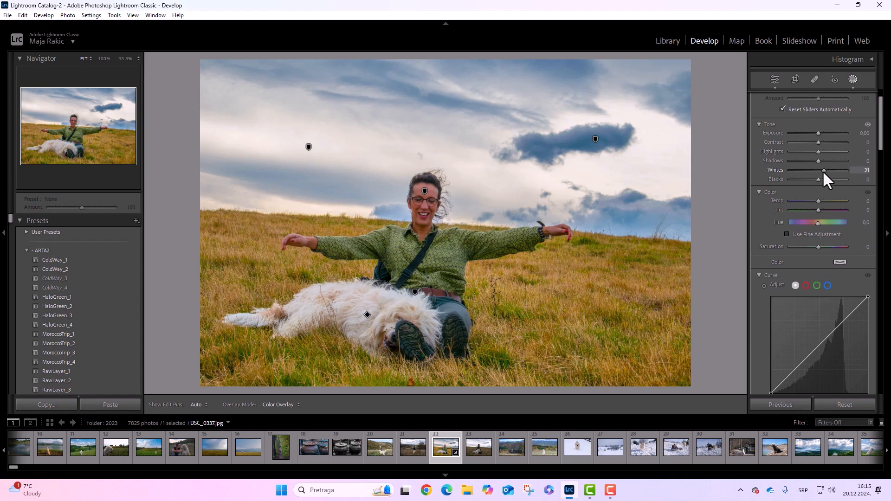
pyautogui.moveTo(818, 161); pyautogui.dragTo(832, 161)
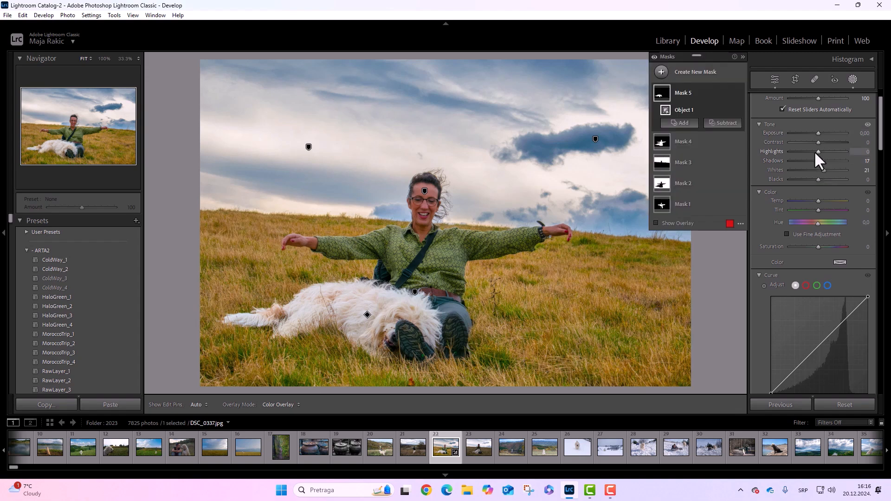
pyautogui.moveTo(815, 154)
pyautogui.mouseDown()
pyautogui.moveTo(832, 151)
pyautogui.moveTo(819, 152)
pyautogui.mouseUp()
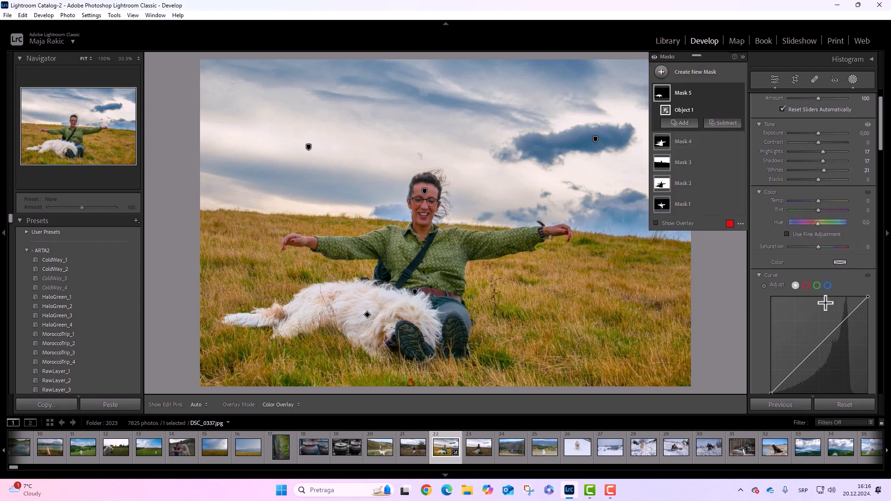
pyautogui.scroll(-1, 882, 121)
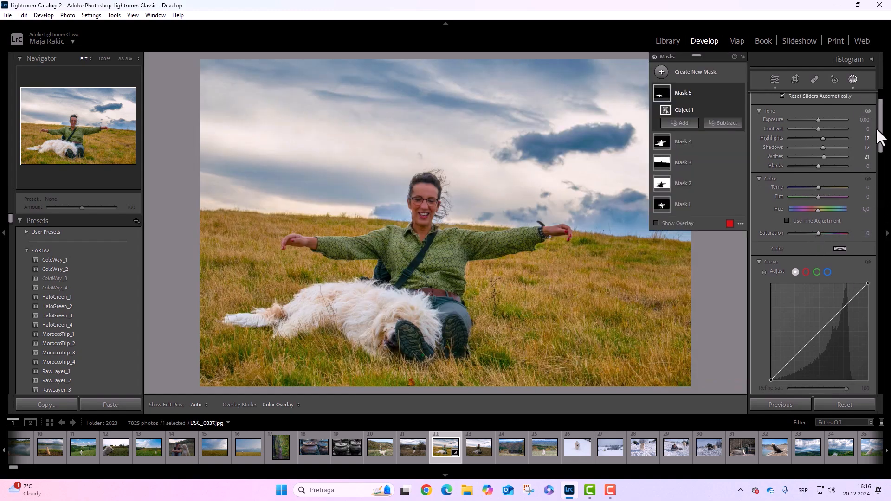
pyautogui.moveTo(876, 130); pyautogui.dragTo(881, 79)
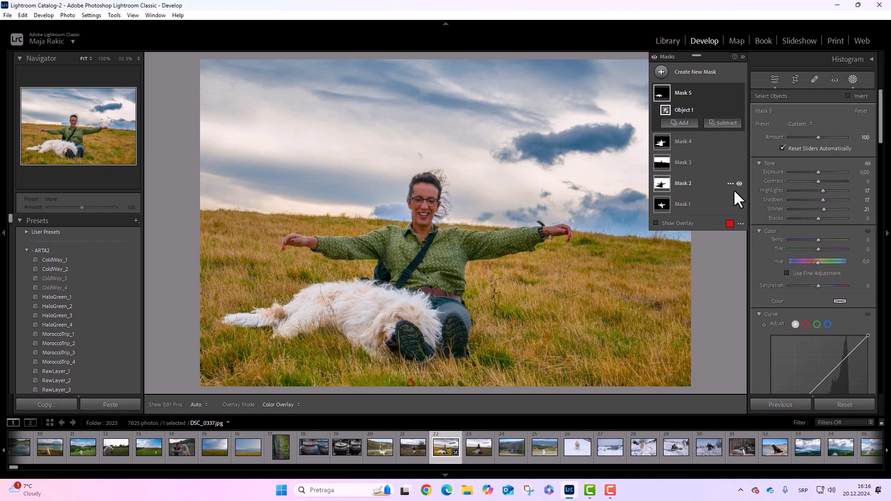
pyautogui.click(661, 72)
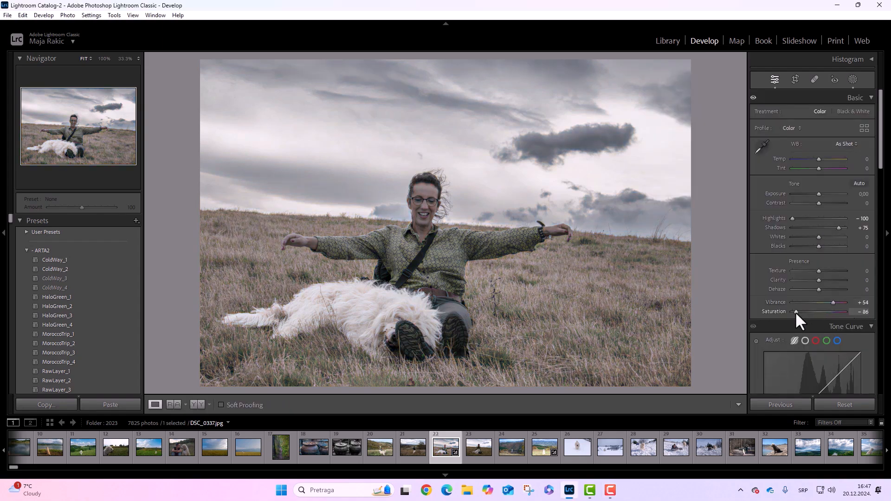
# - Set the whole photo's vibrance to 23 and saturation to 16
pyautogui.moveTo(795, 311); pyautogui.dragTo(826, 302)
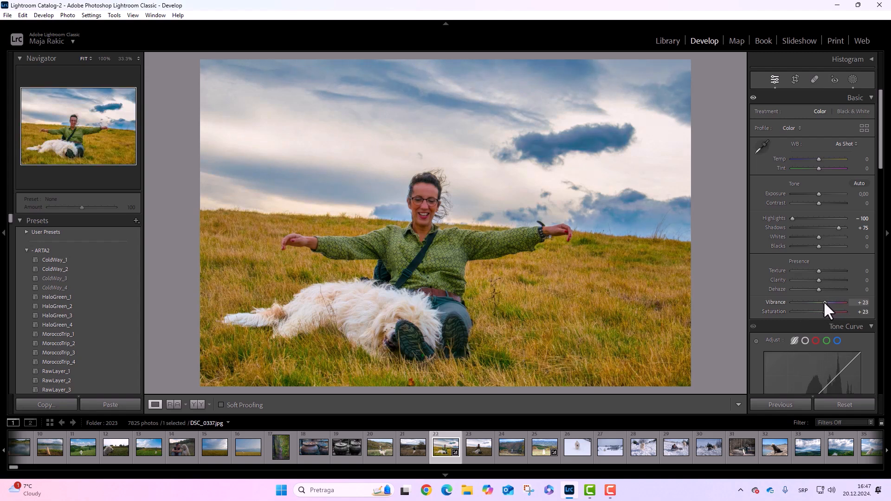
pyautogui.moveTo(822, 310); pyautogui.dragTo(819, 311)
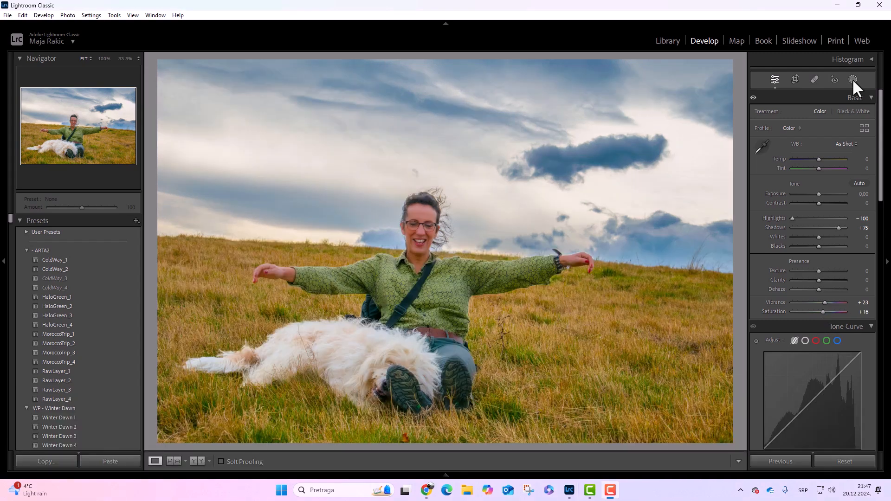
# - Expand the list of the photo's masks and delete all of them
pyautogui.click(852, 79)
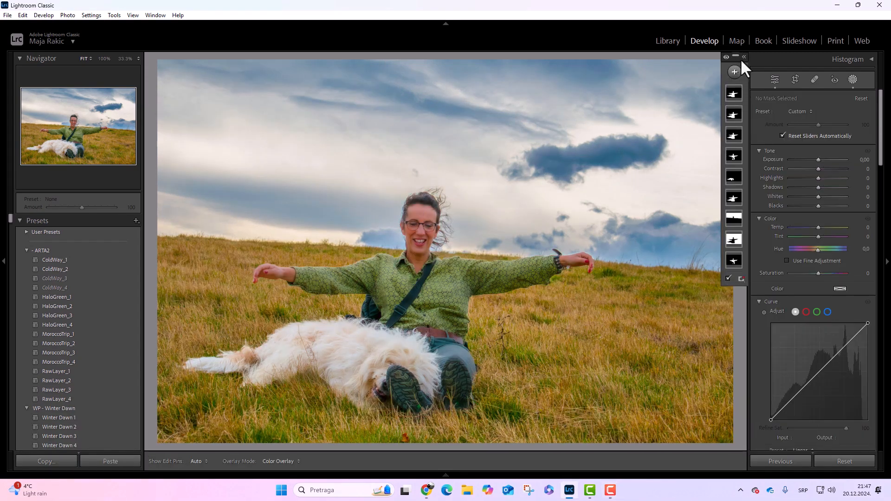
pyautogui.click(744, 57)
pyautogui.rightClick(729, 91)
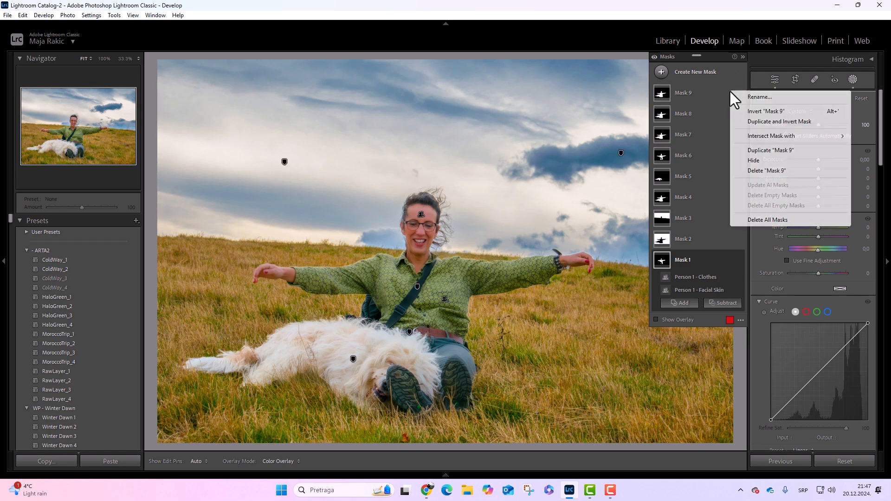
pyautogui.click(764, 219)
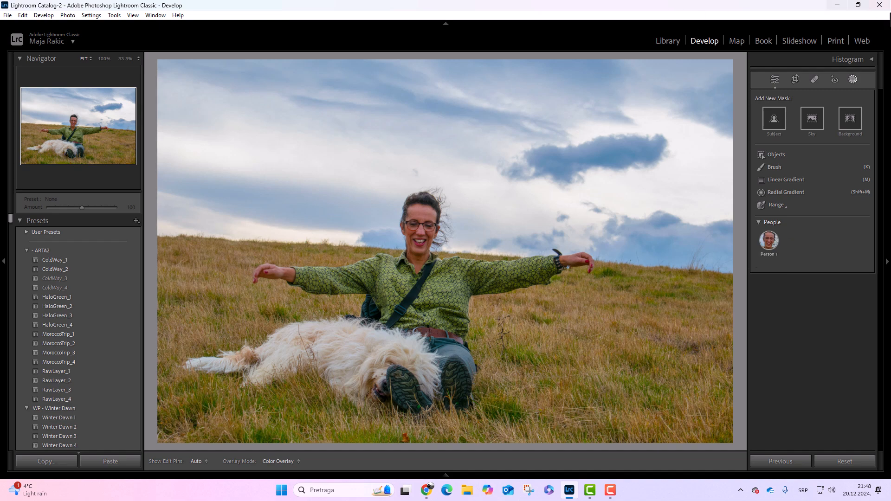
# - Create a people mask covering only the woman's teeth and apply the Teeth Whitening preset to it
pyautogui.moveTo(763, 242)
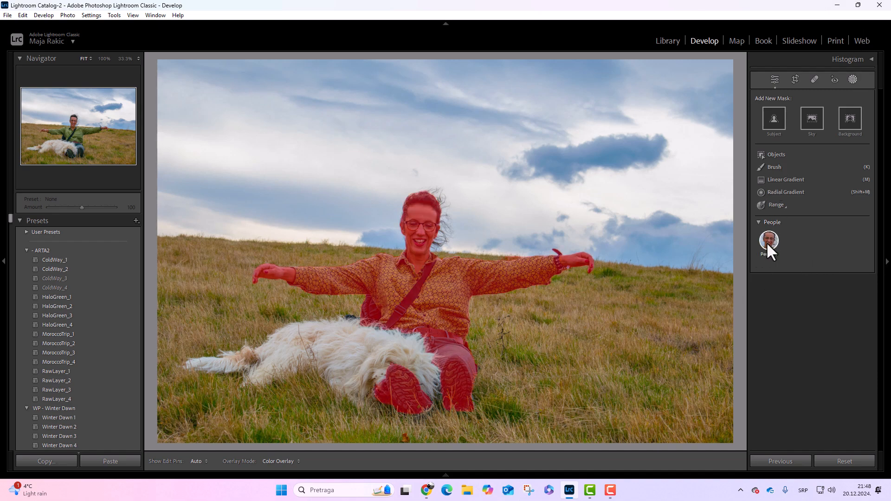
pyautogui.click(766, 245)
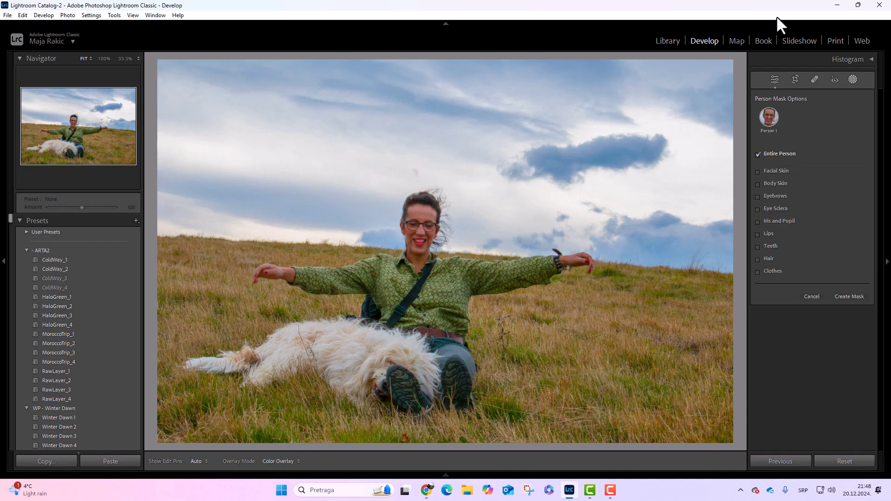
pyautogui.click(758, 246)
pyautogui.click(847, 298)
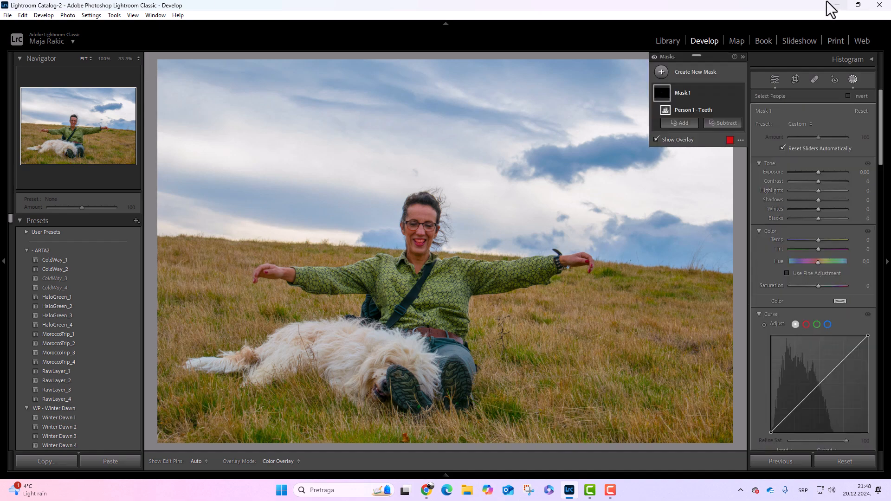
pyautogui.click(798, 124)
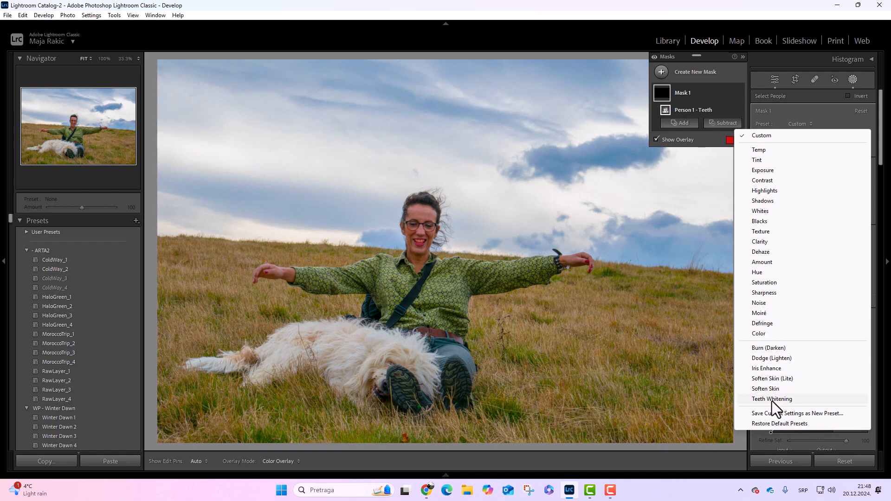
pyautogui.click(772, 399)
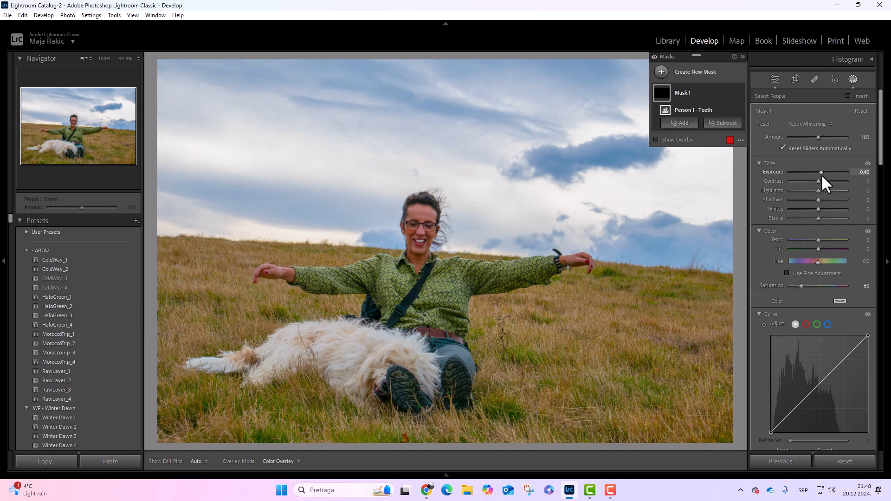
# - Reset the teeth mask's whites to the default and set its exposure to 0.83
pyautogui.moveTo(816, 208)
pyautogui.mouseDown()
pyautogui.moveTo(840, 213)
pyautogui.moveTo(789, 211)
pyautogui.moveTo(838, 210)
pyautogui.moveTo(820, 207)
pyautogui.mouseUp()
pyautogui.doubleClick(820, 207)
pyautogui.doubleClick(818, 172)
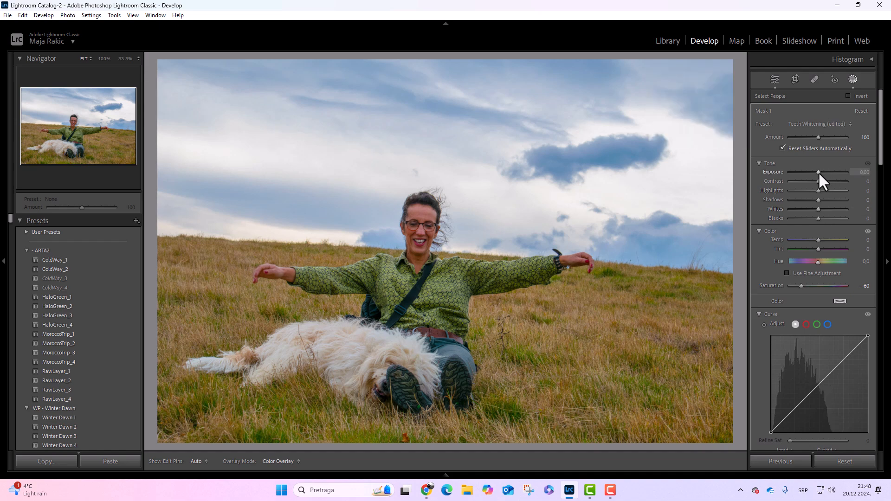
pyautogui.moveTo(816, 172); pyautogui.dragTo(821, 172)
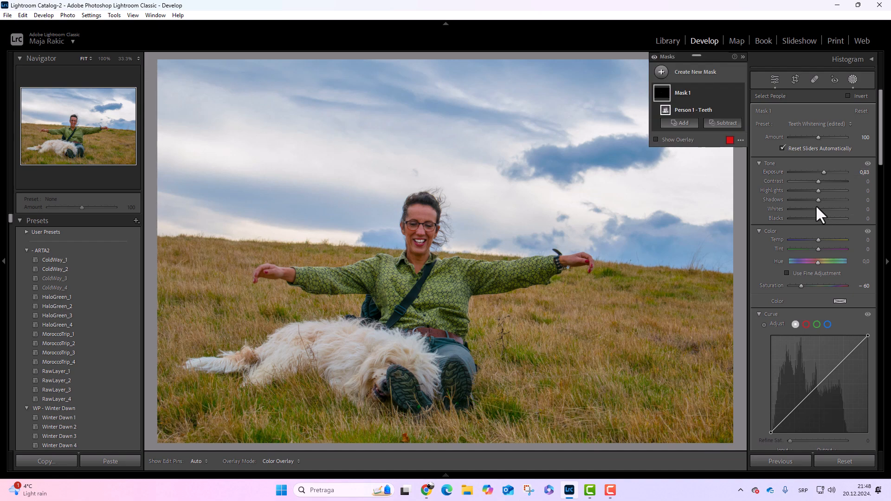
pyautogui.click(807, 123)
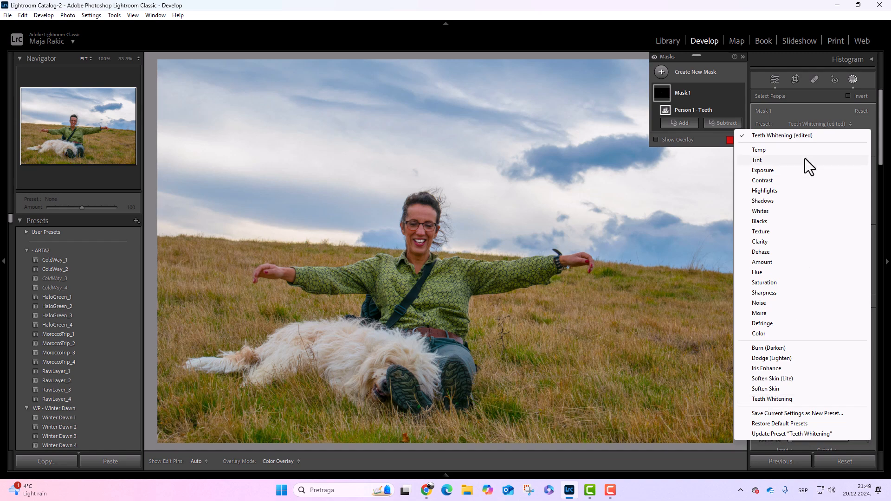
pyautogui.click(801, 107)
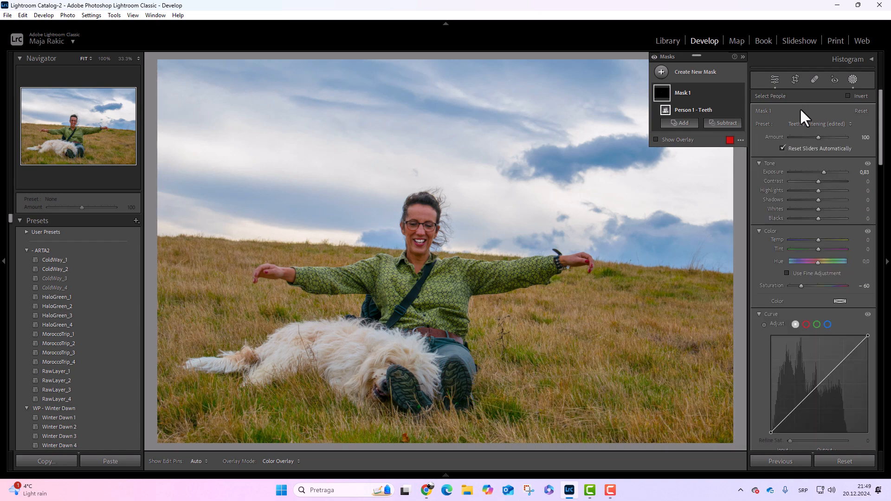
# - Add a second mask that automatically selects the subject and apply the Soften Skin (Lite) preset to it
pyautogui.click(661, 72)
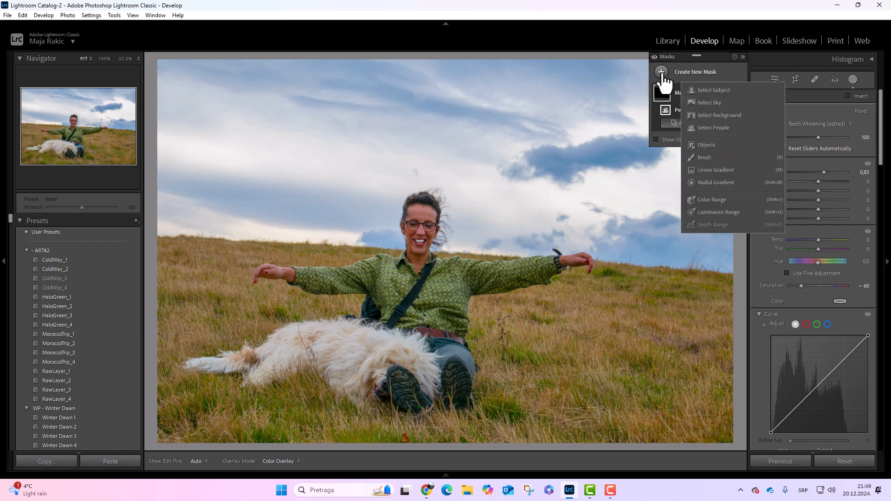
pyautogui.click(718, 89)
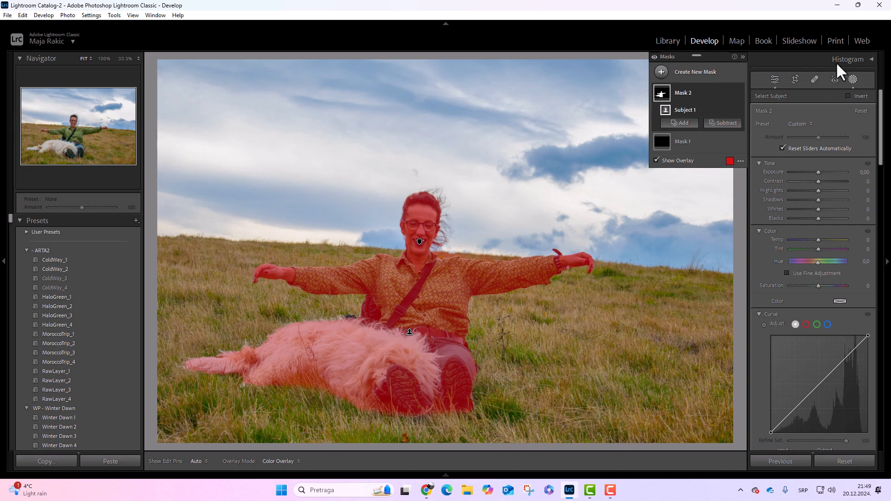
pyautogui.click(797, 123)
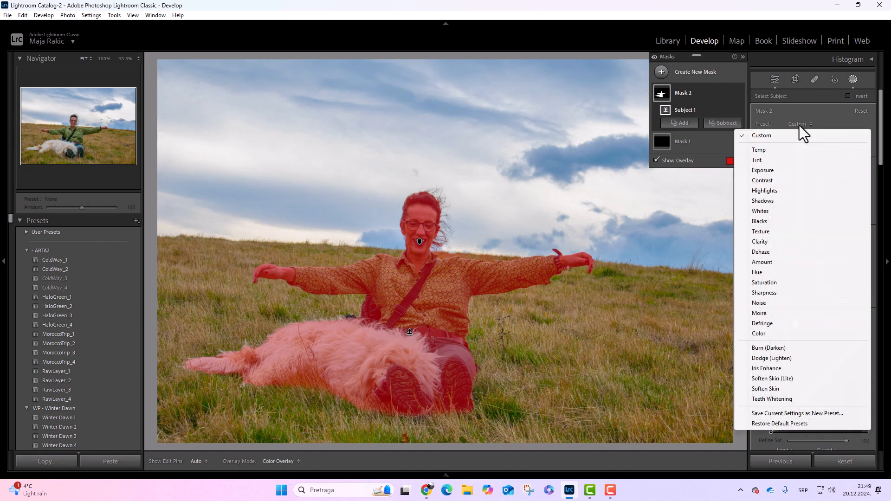
pyautogui.click(778, 379)
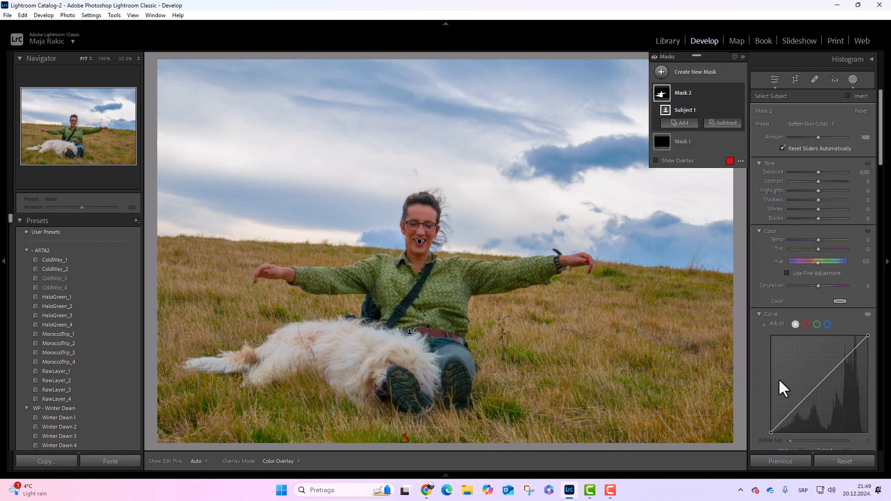
# - Switch the subject mask's preset to Soften Skin
pyautogui.click(805, 124)
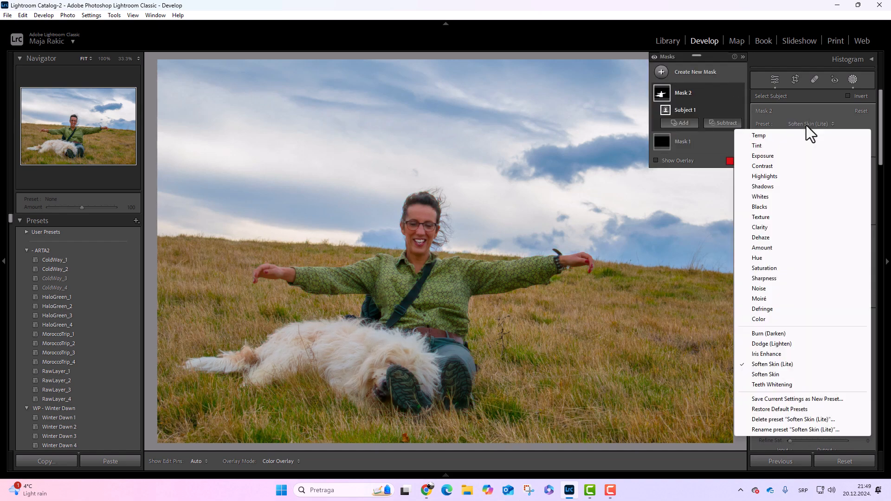
pyautogui.click(767, 375)
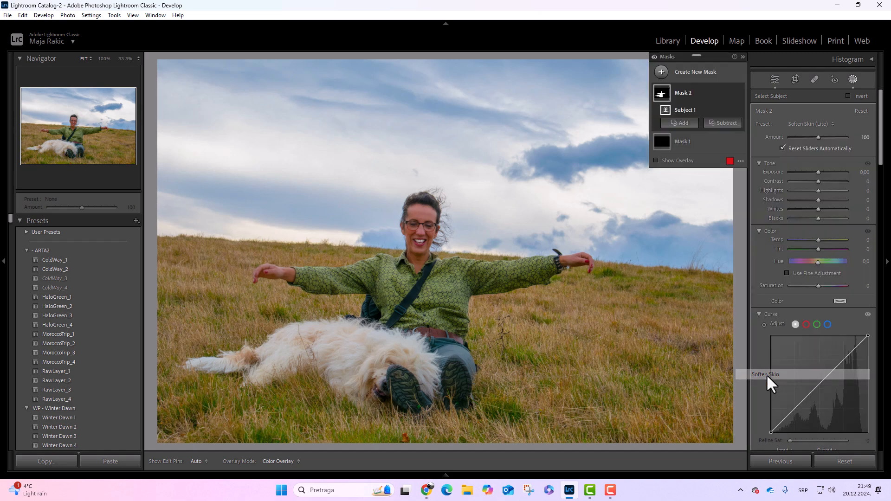
pyautogui.click(795, 124)
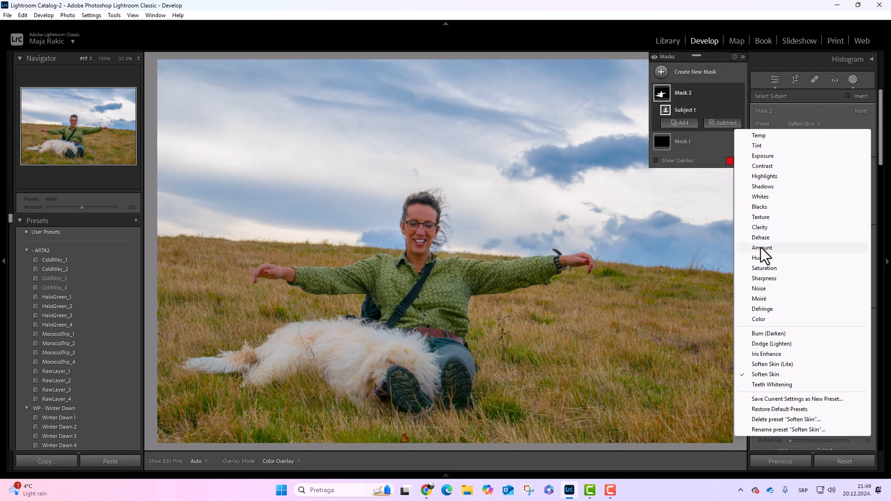
pyautogui.click(835, 100)
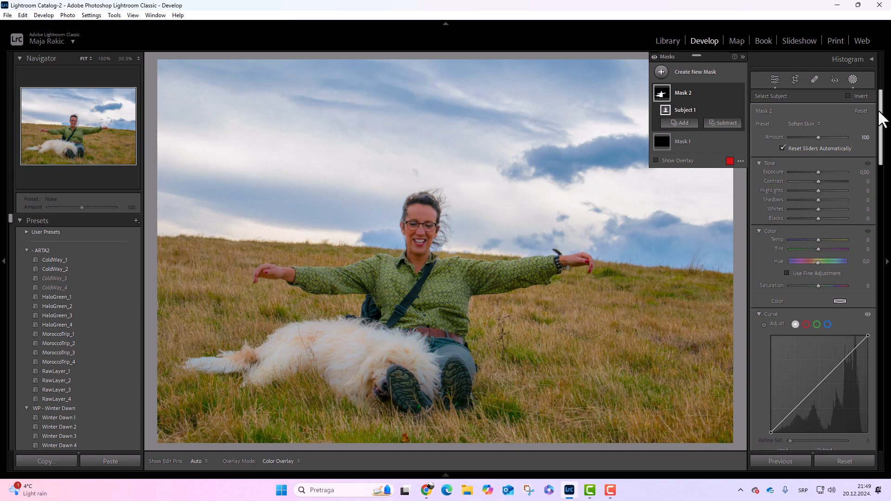
pyautogui.click(888, 135)
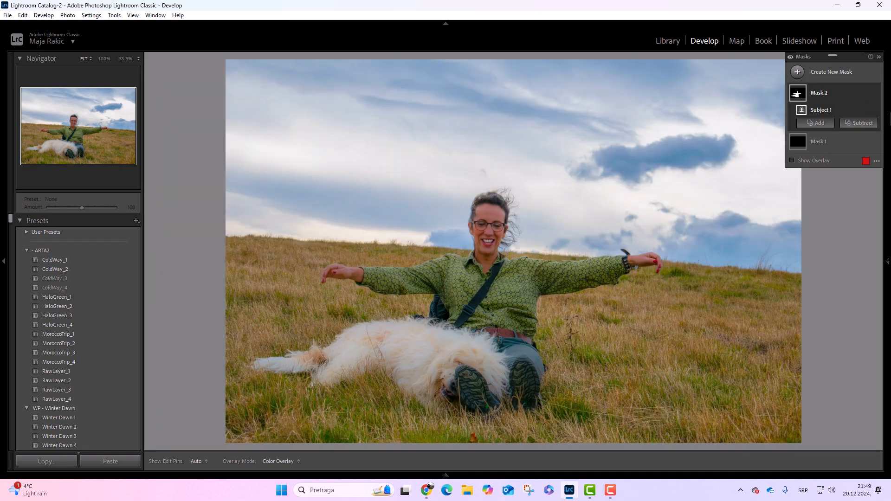
pyautogui.click(886, 295)
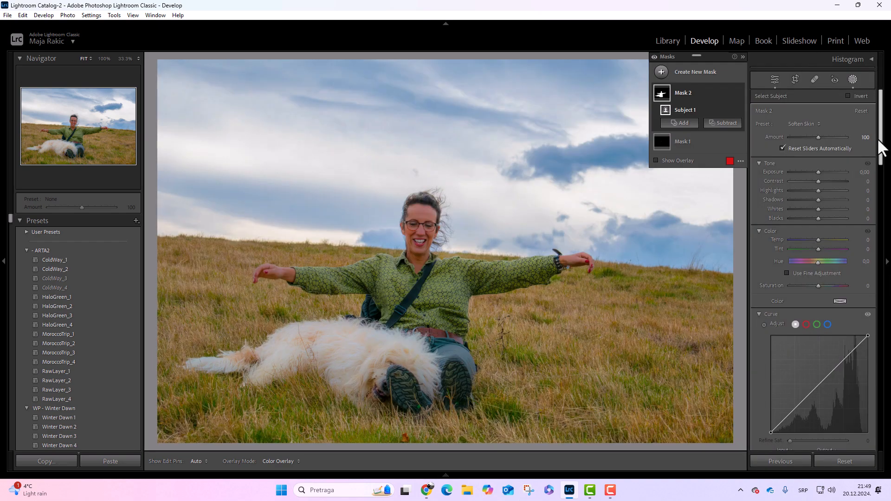
# - Raise the subject mask's clarity to a milder negative value so the skin softening is less strong
pyautogui.moveTo(879, 141); pyautogui.dragTo(880, 187)
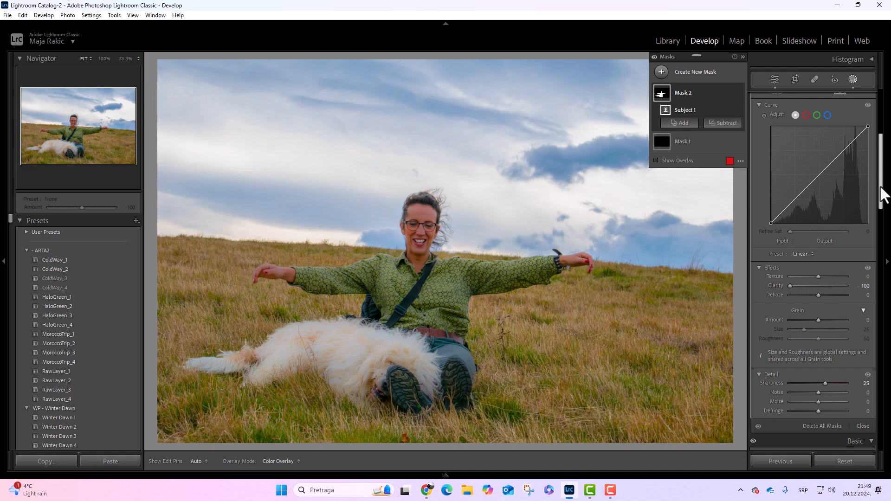
pyautogui.moveTo(789, 285); pyautogui.dragTo(818, 287)
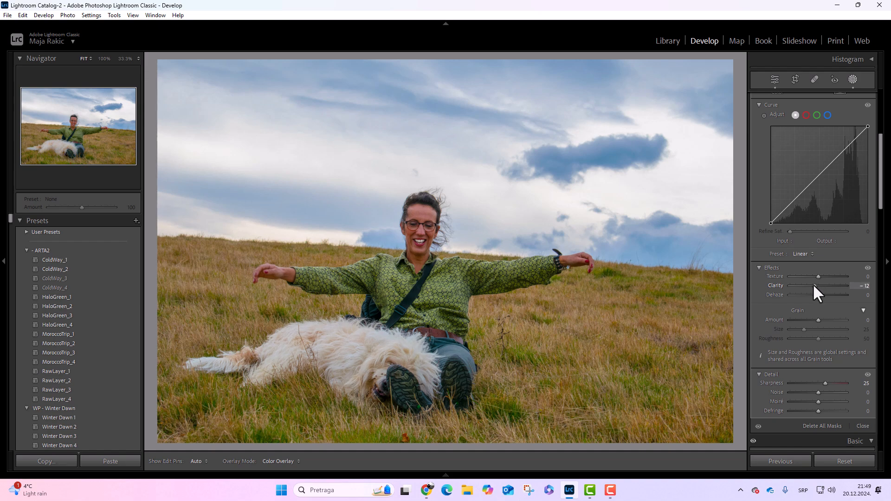
pyautogui.moveTo(813, 286)
pyautogui.mouseDown()
pyautogui.moveTo(770, 288)
pyautogui.moveTo(809, 300)
pyautogui.mouseUp()
# - Set the subject mask's exposure to 0.30 and its highlights to 19
pyautogui.moveTo(881, 175); pyautogui.dragTo(882, 111)
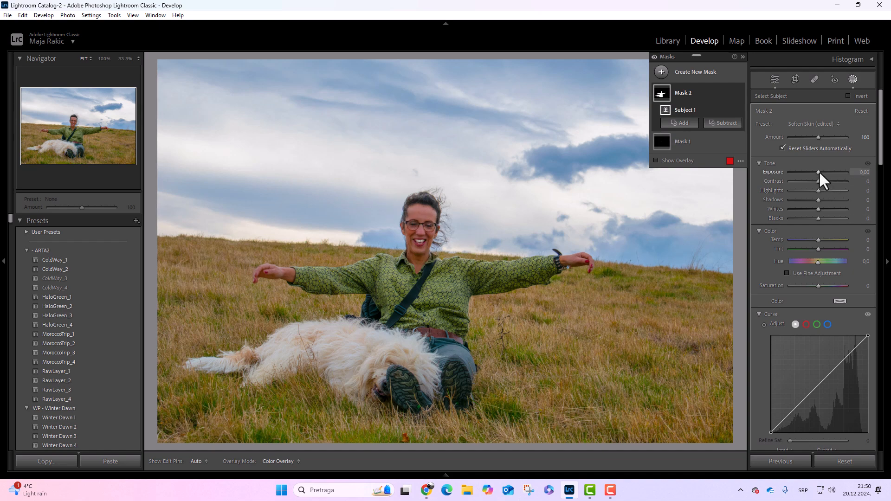
pyautogui.moveTo(820, 172); pyautogui.dragTo(820, 171)
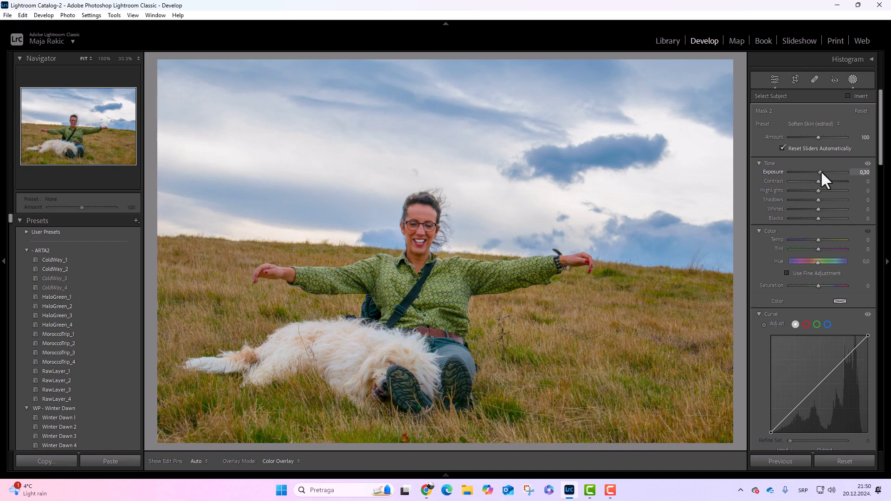
pyautogui.click(820, 171)
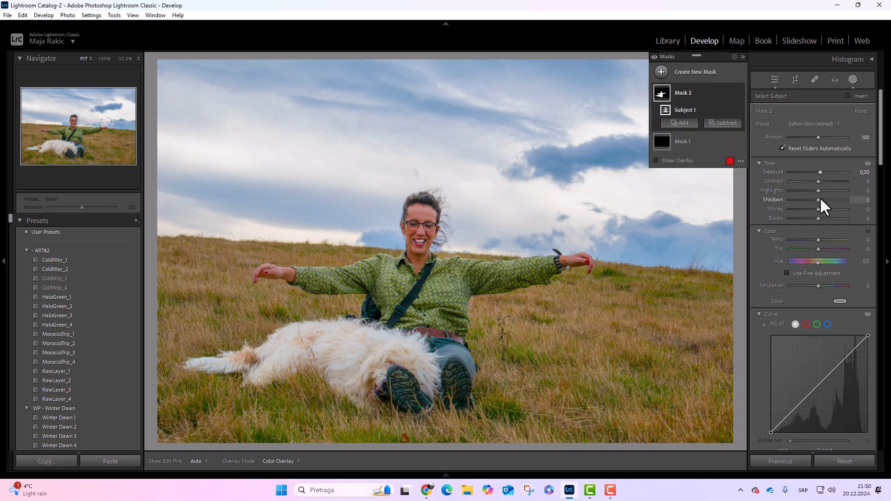
pyautogui.moveTo(819, 191); pyautogui.dragTo(819, 192)
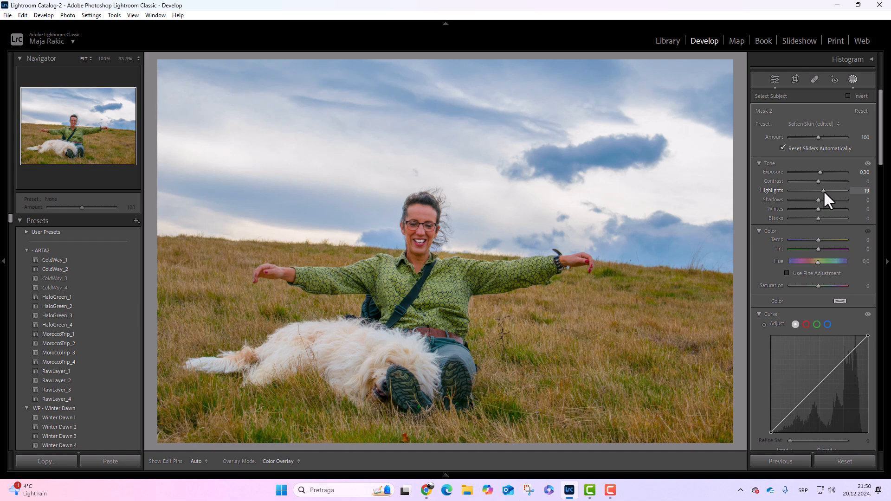
pyautogui.moveTo(823, 190); pyautogui.dragTo(823, 191)
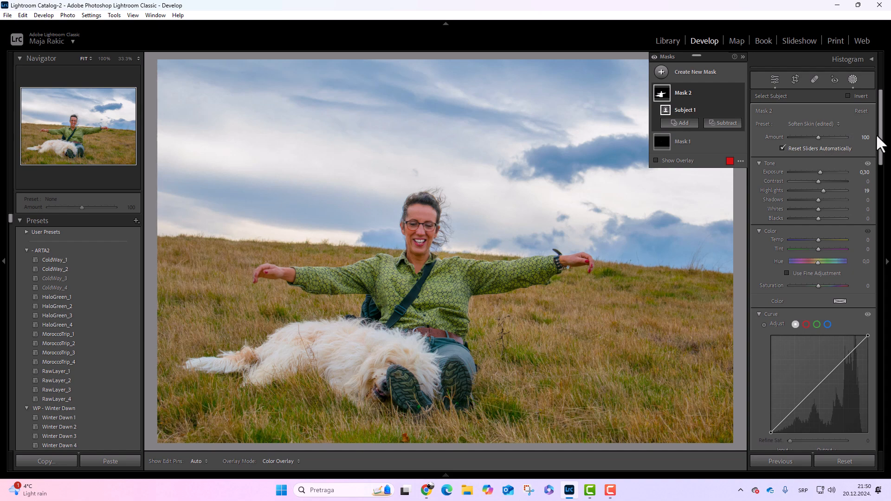
pyautogui.moveTo(882, 145); pyautogui.dragTo(881, 116)
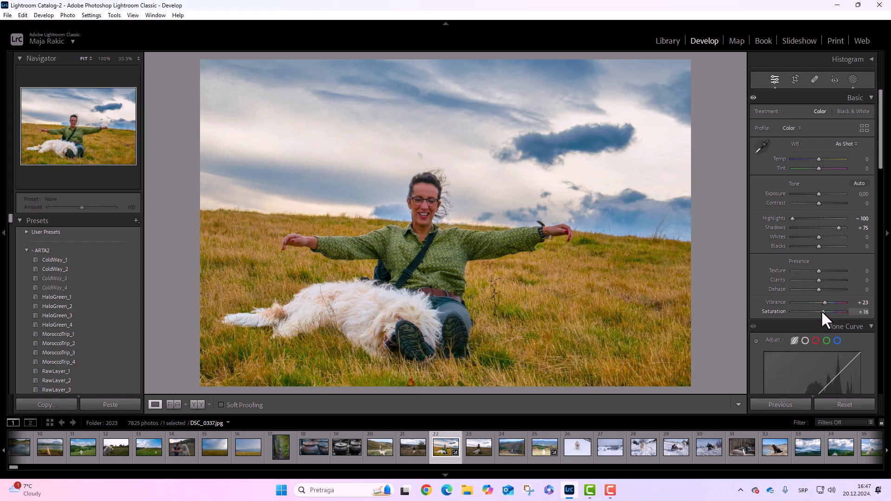
# - Open the export settings for the photo and browse the desktop folder as a destination, leaving the folder chooser without picking one
pyautogui.click(6, 16)
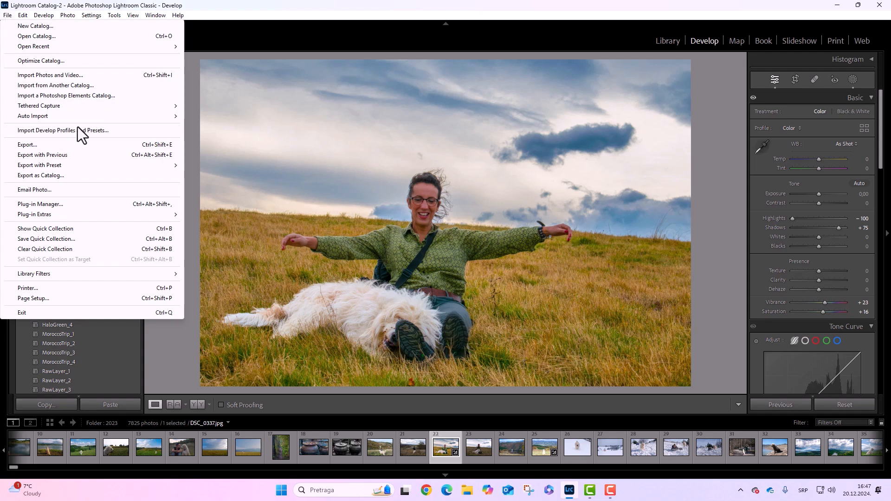
pyautogui.click(46, 145)
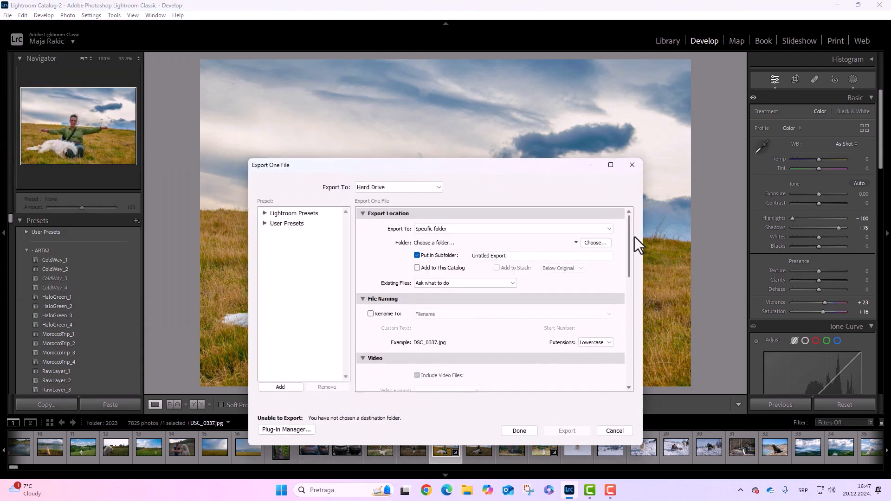
pyautogui.click(594, 243)
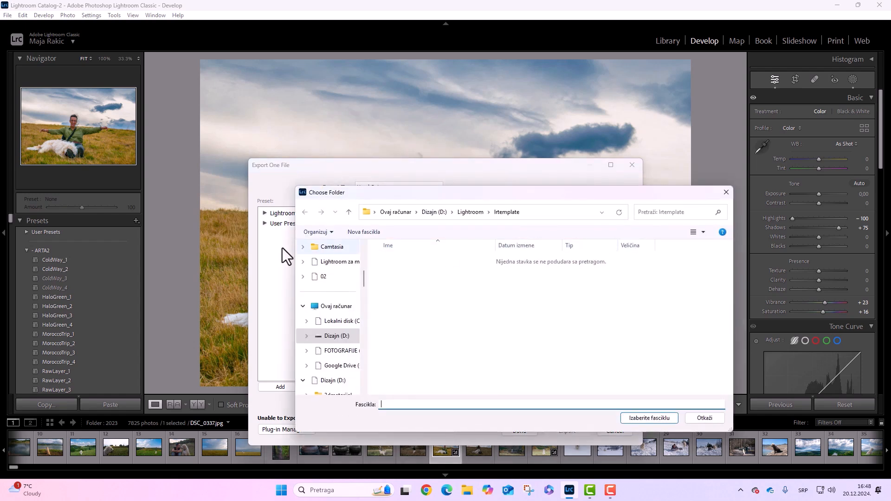
pyautogui.scroll(5, 342, 278)
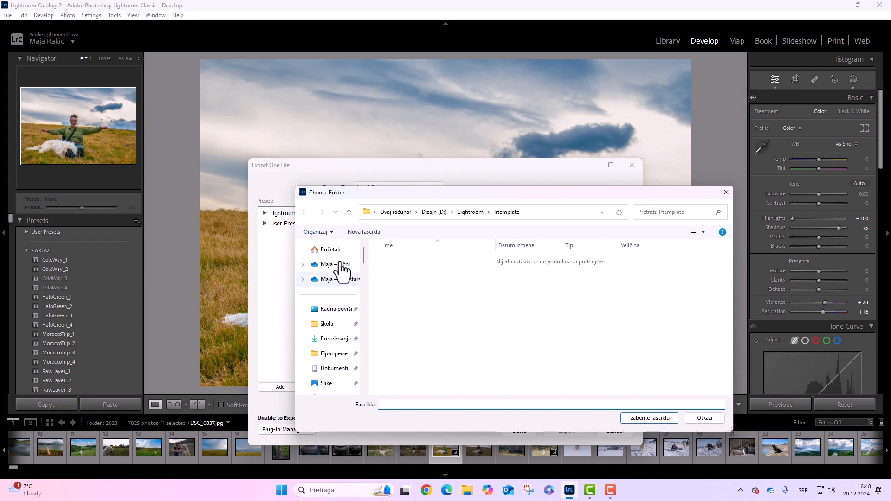
pyautogui.click(338, 309)
pyautogui.scroll(-2, 661, 316)
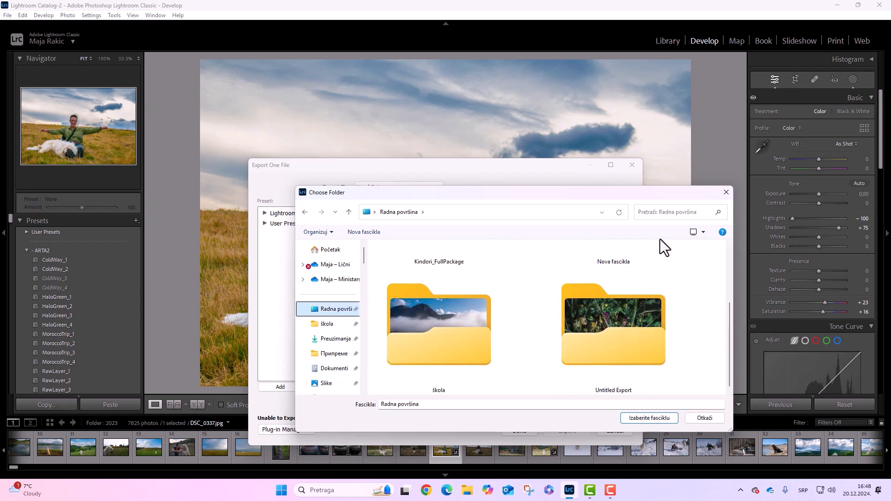
pyautogui.click(725, 194)
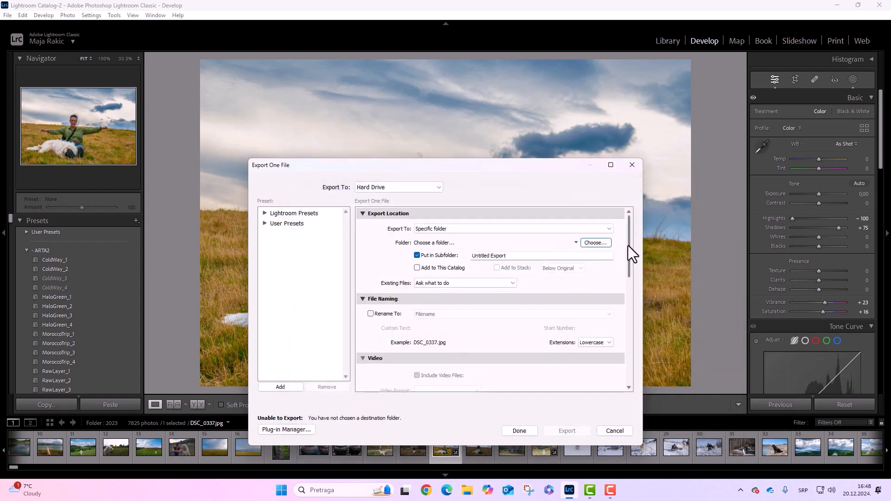
# - Try an export resolution of 280 pixels per inch in the image sizing settings and return it to 72
pyautogui.moveTo(628, 246); pyautogui.dragTo(621, 304)
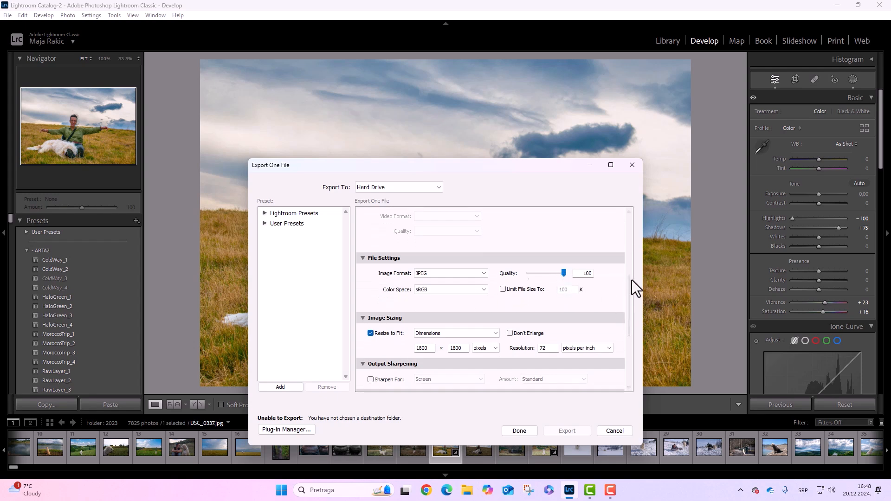
pyautogui.moveTo(631, 284); pyautogui.dragTo(621, 299)
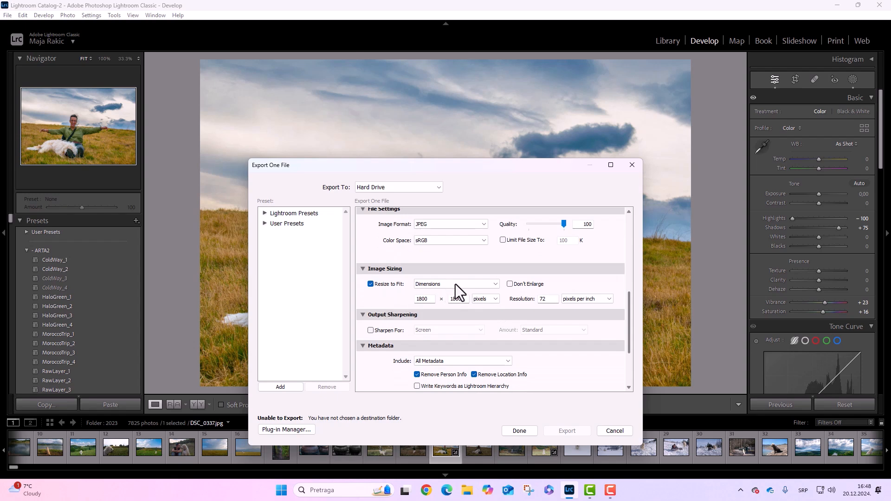
pyautogui.doubleClick(544, 299)
pyautogui.write('280')
pyautogui.moveTo(547, 300); pyautogui.dragTo(521, 299)
pyautogui.write('72')
# - Look over the Resize to Fit methods and turn off resizing for the export
pyautogui.doubleClick(423, 298)
pyautogui.click(427, 284)
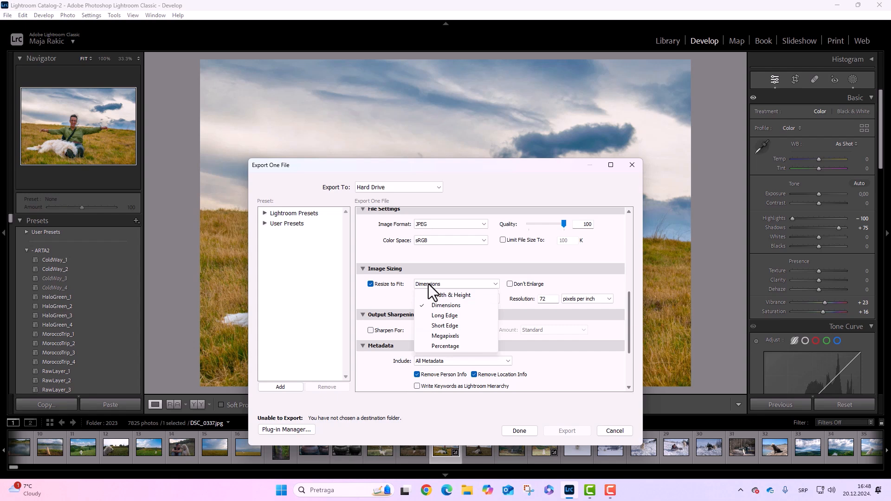
pyautogui.click(372, 285)
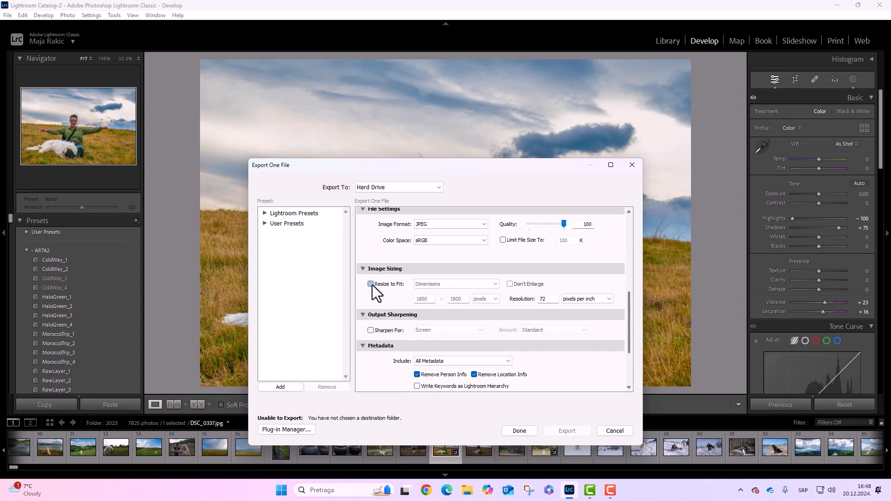
pyautogui.click(372, 285)
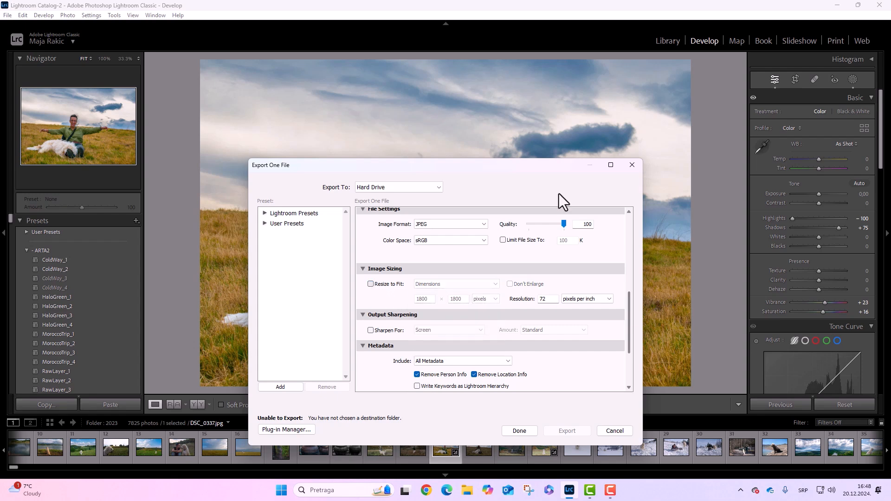
# - Set the export resolution to 280 pixels per inch, re-enable Resize to Fit using Dimensions, and keep the settings without exporting
pyautogui.doubleClick(548, 298)
pyautogui.write('280')
pyautogui.click(371, 286)
pyautogui.click(453, 285)
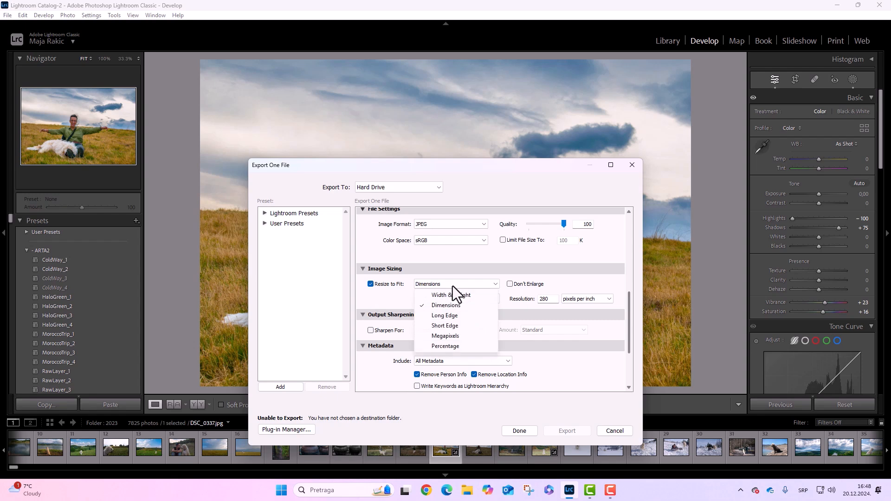
pyautogui.click(450, 310)
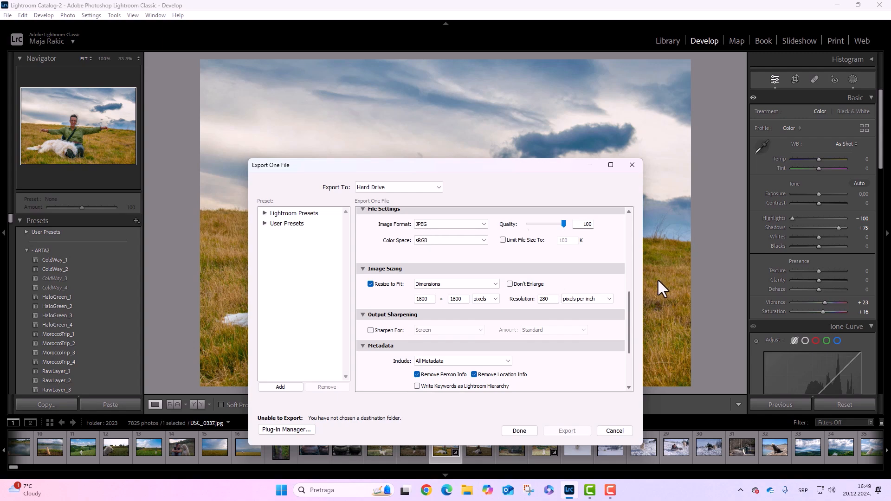
pyautogui.moveTo(628, 311); pyautogui.dragTo(629, 226)
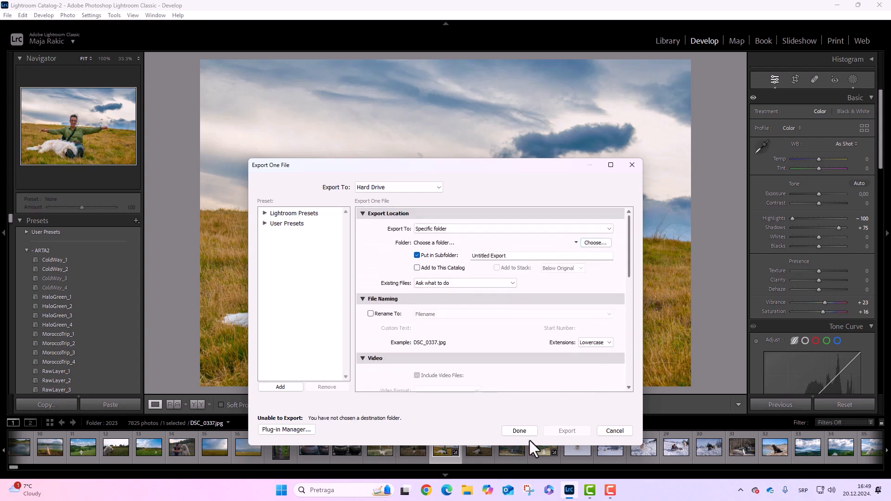
pyautogui.click(519, 430)
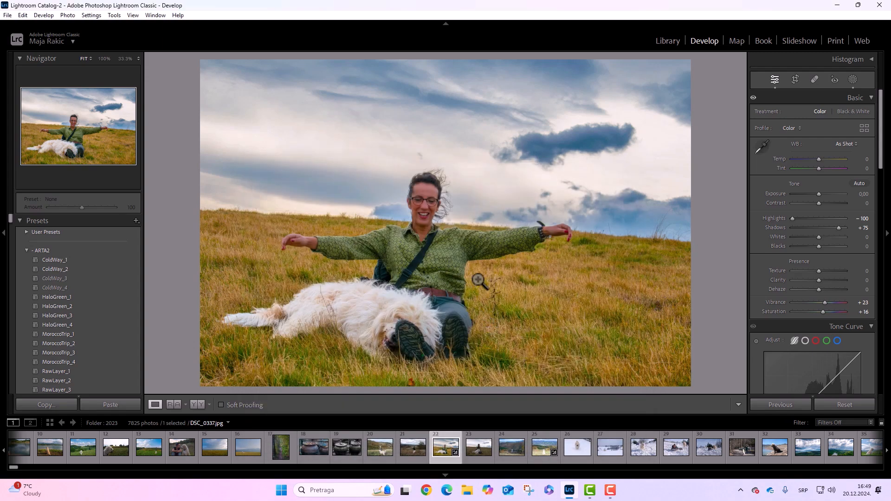